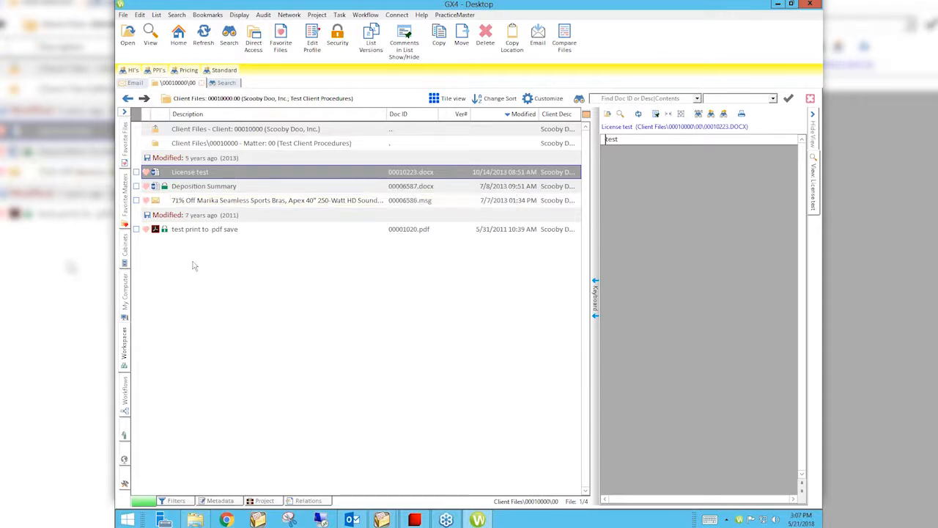
- Check all four files in the Test Client Procedures matter and hide the preview pane
{"action": "left_click", "coordinate": [137, 187]}
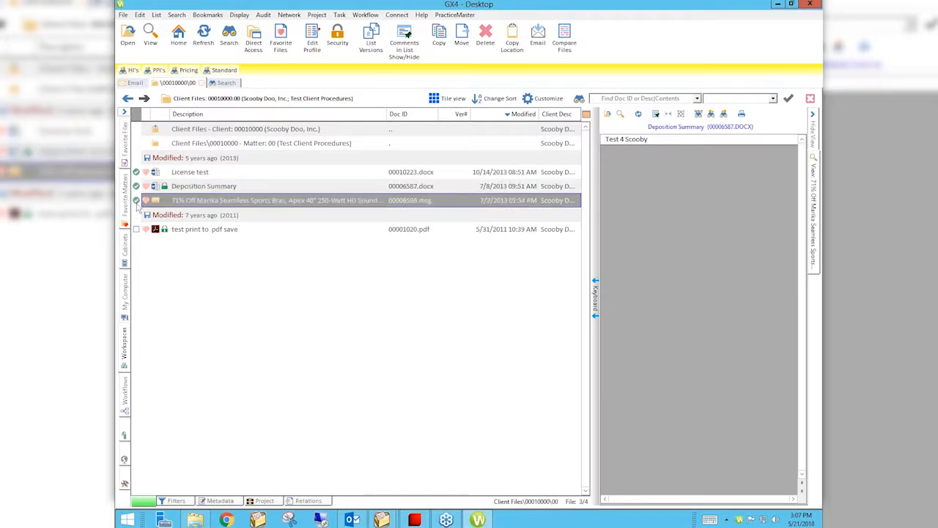
{"action": "left_click", "coordinate": [136, 200]}
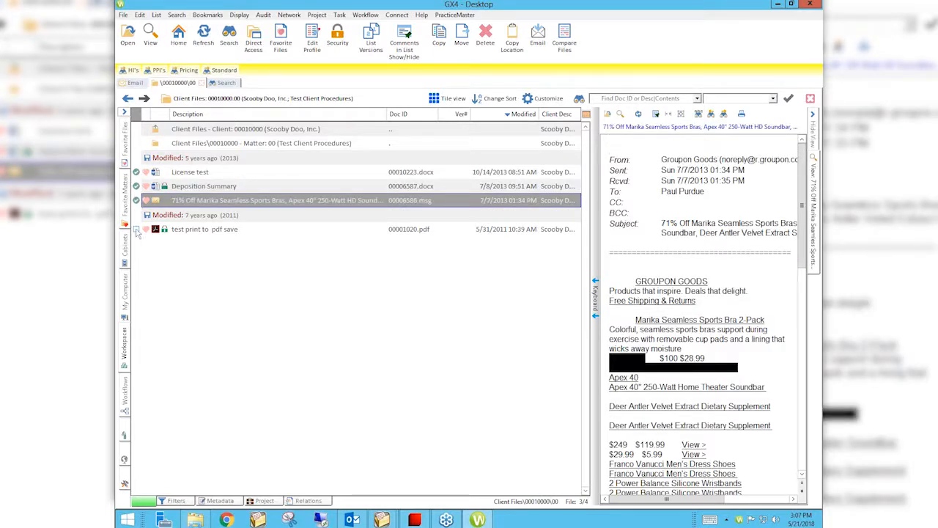
{"action": "left_click", "coordinate": [137, 230]}
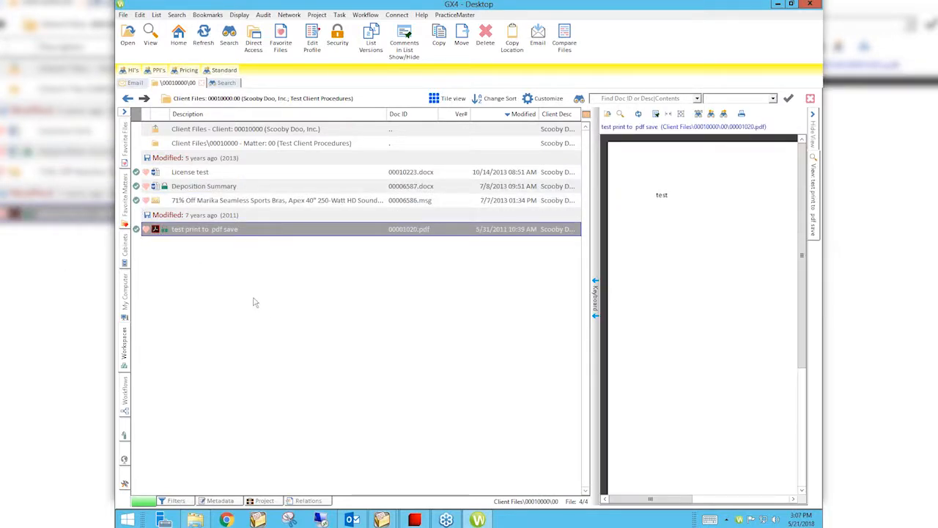
{"action": "left_click", "coordinate": [818, 134]}
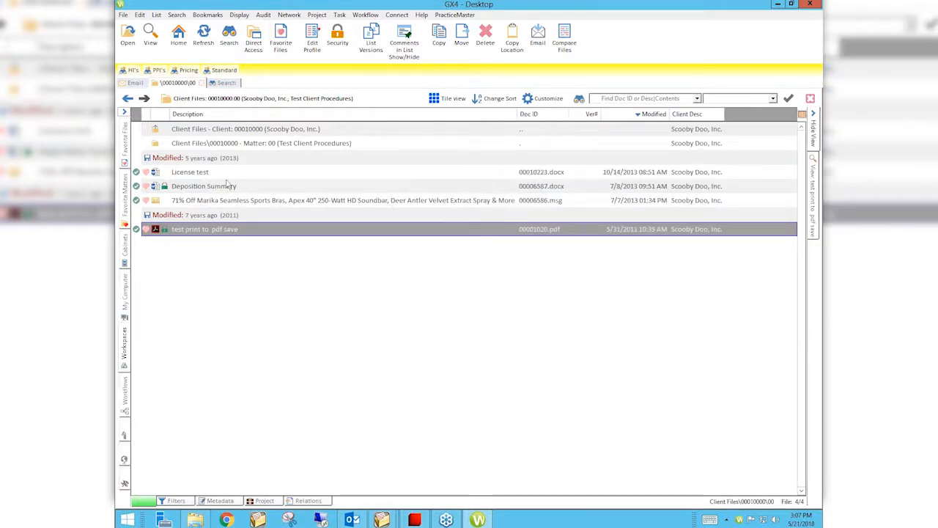
- Move the 4 checked files to the archive, choosing the checked files rather than only the highlighted one
{"action": "left_click", "coordinate": [181, 231]}
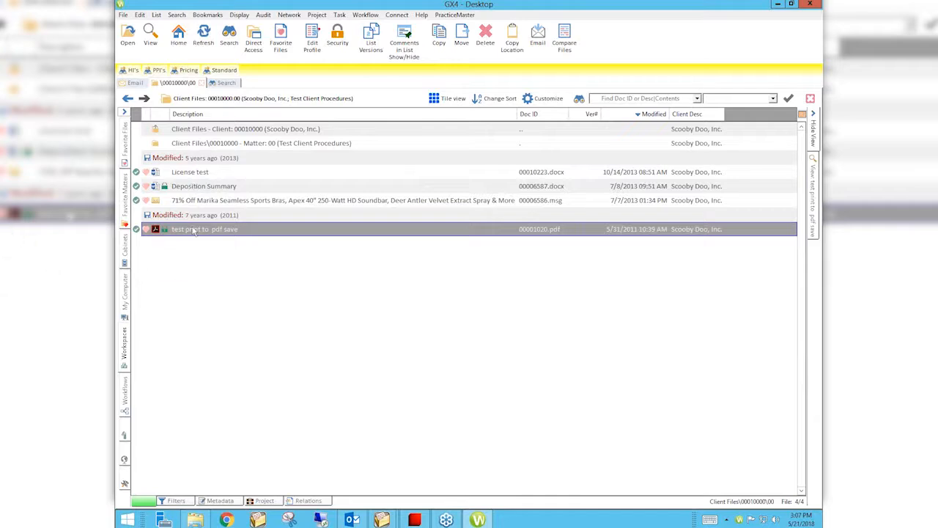
{"action": "right_click", "coordinate": [243, 231]}
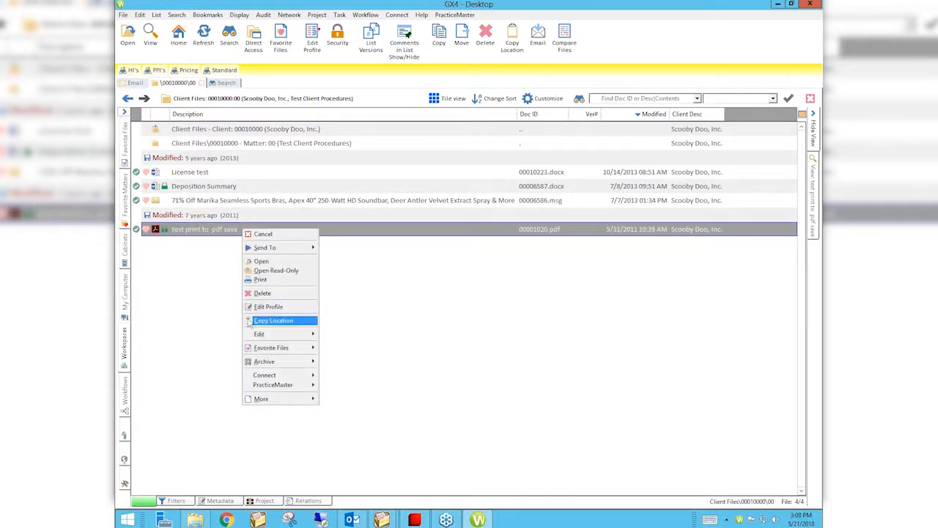
{"action": "mouse_move", "coordinate": [258, 358]}
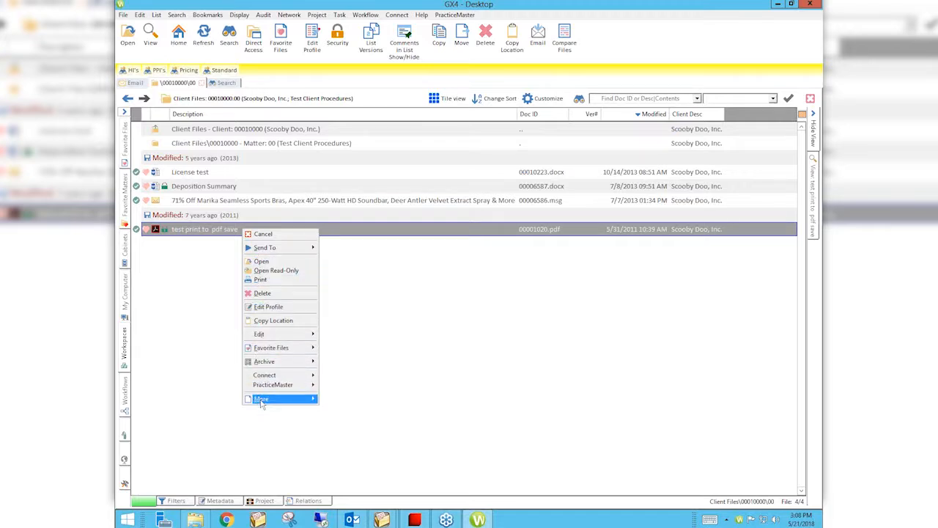
{"action": "mouse_move", "coordinate": [264, 400]}
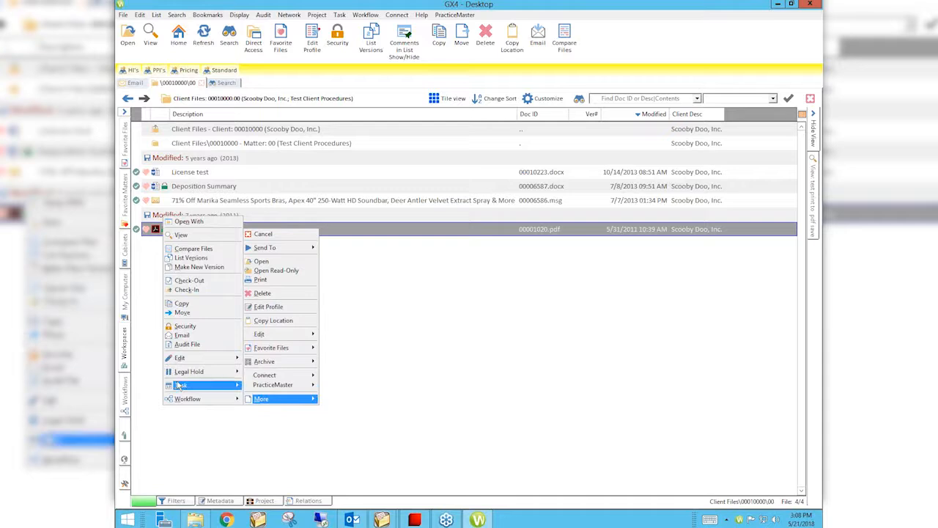
{"action": "mouse_move", "coordinate": [196, 398]}
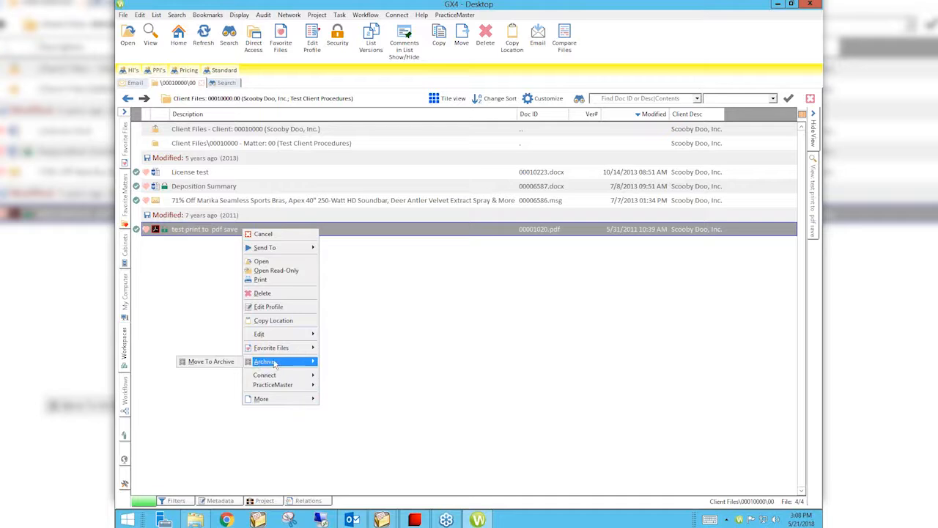
{"action": "left_click", "coordinate": [210, 362]}
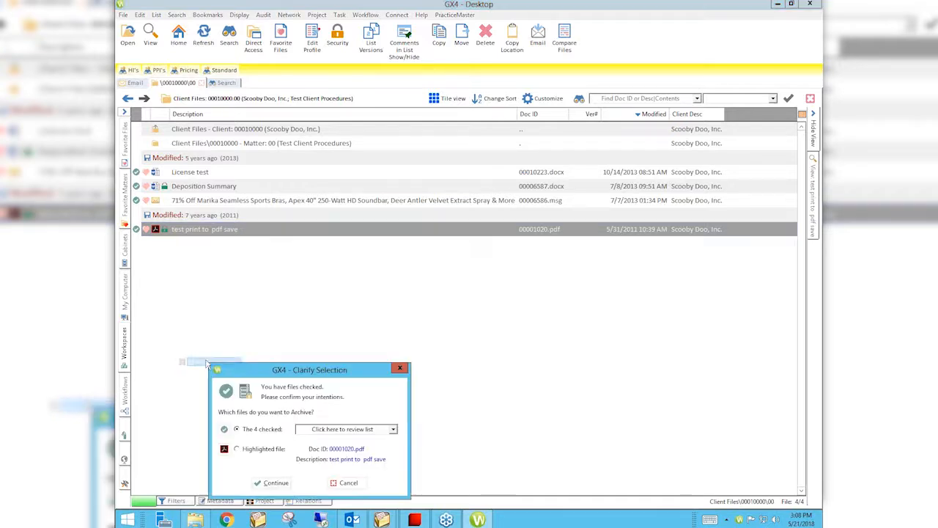
{"action": "left_click_drag", "start_coordinate": [305, 370], "coordinate": [301, 257]}
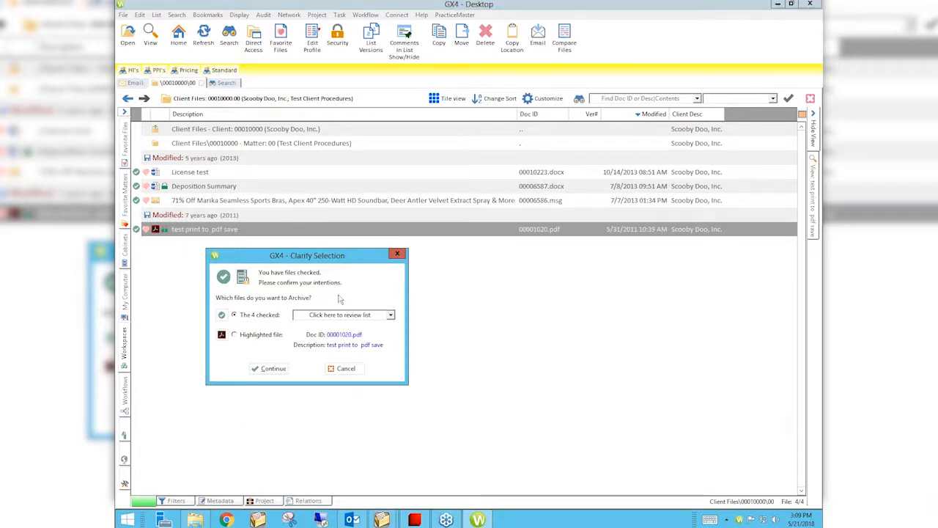
{"action": "left_click", "coordinate": [269, 370]}
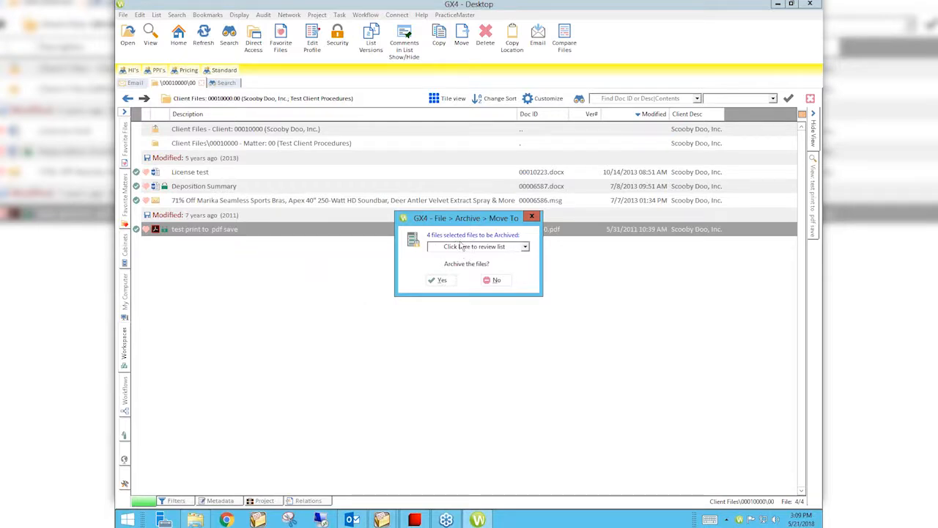
{"action": "left_click", "coordinate": [440, 280]}
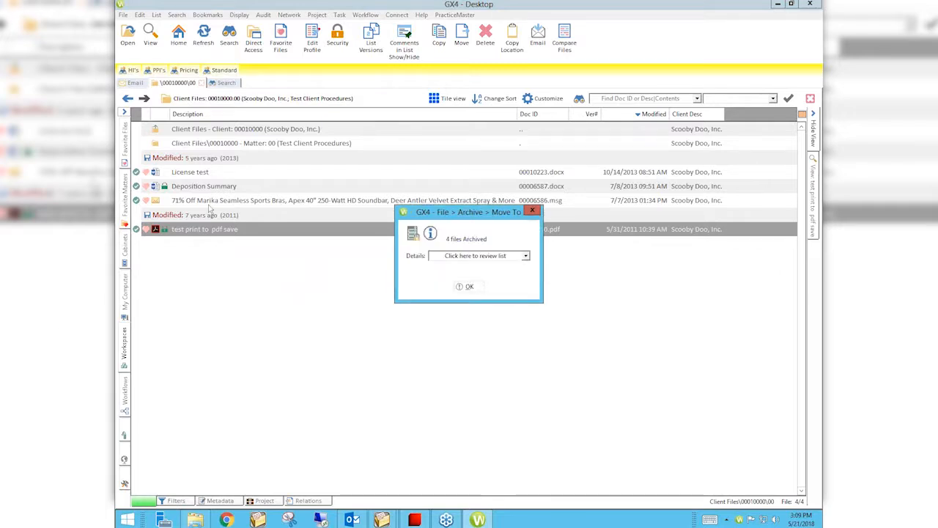
{"action": "left_click", "coordinate": [466, 286]}
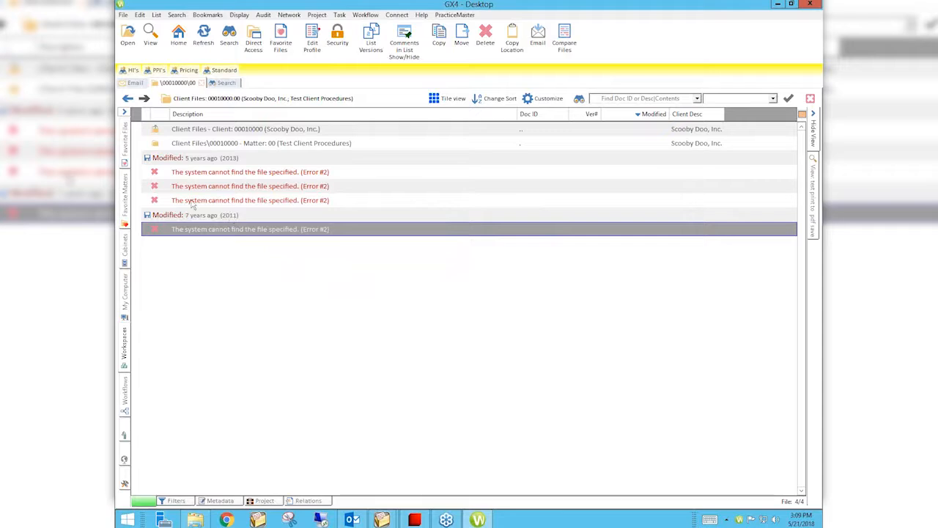
- Open the archived Test Client Procedures matter under Scooby Doo, Inc. in the Client Files cabinet
{"action": "left_click", "coordinate": [125, 252]}
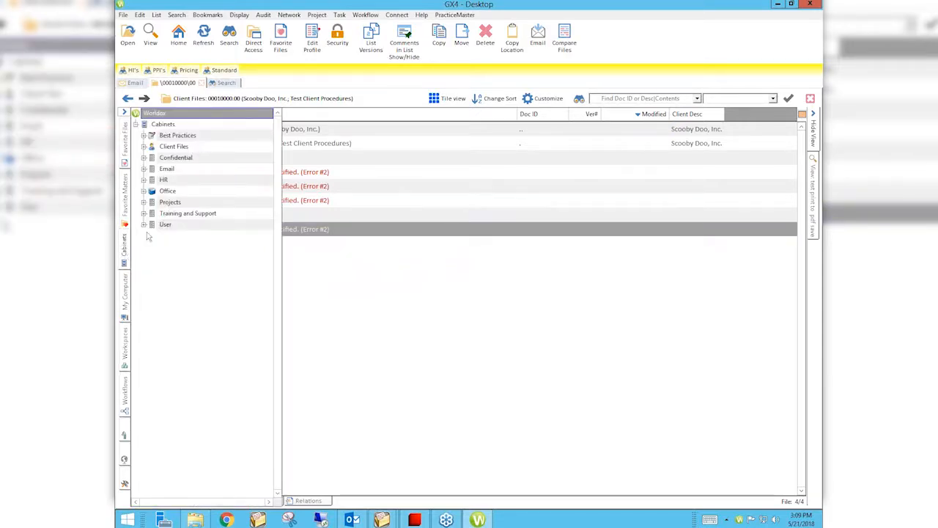
{"action": "left_click", "coordinate": [143, 147]}
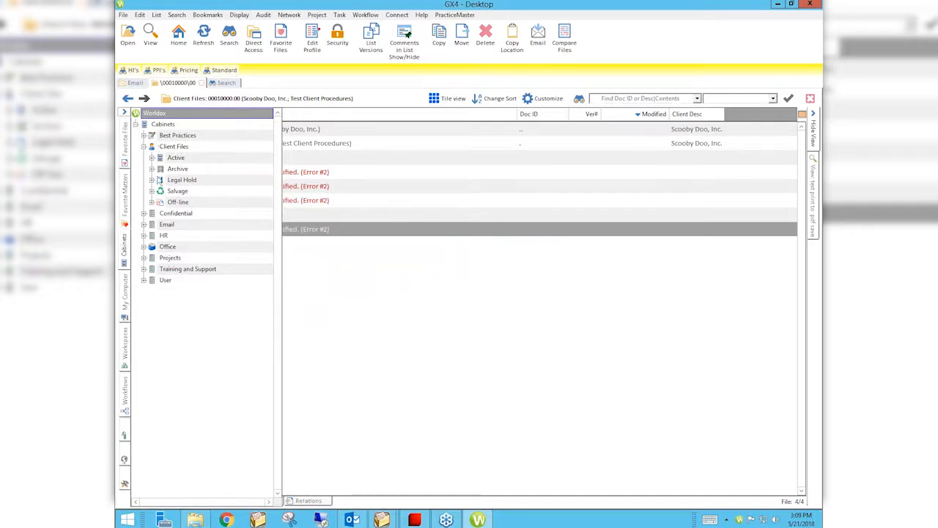
{"action": "left_click", "coordinate": [152, 168]}
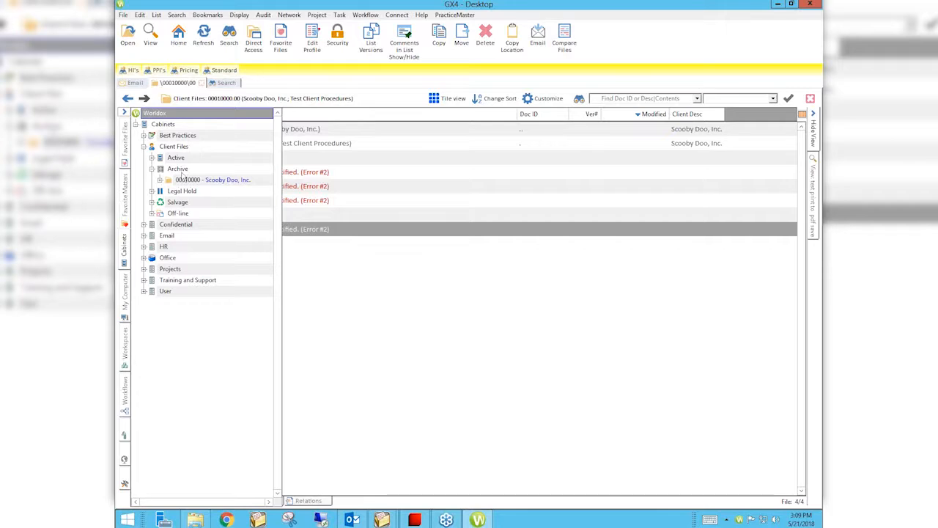
{"action": "left_click", "coordinate": [160, 180]}
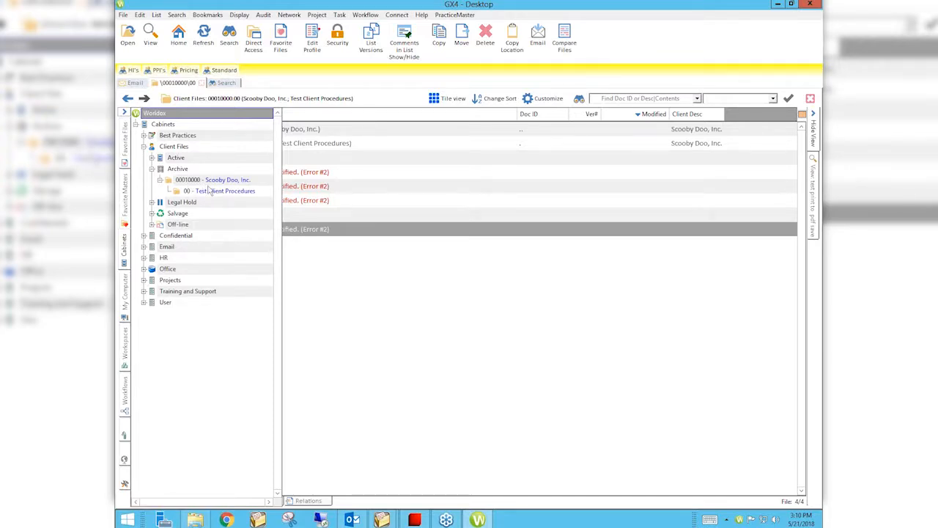
{"action": "left_click", "coordinate": [209, 191]}
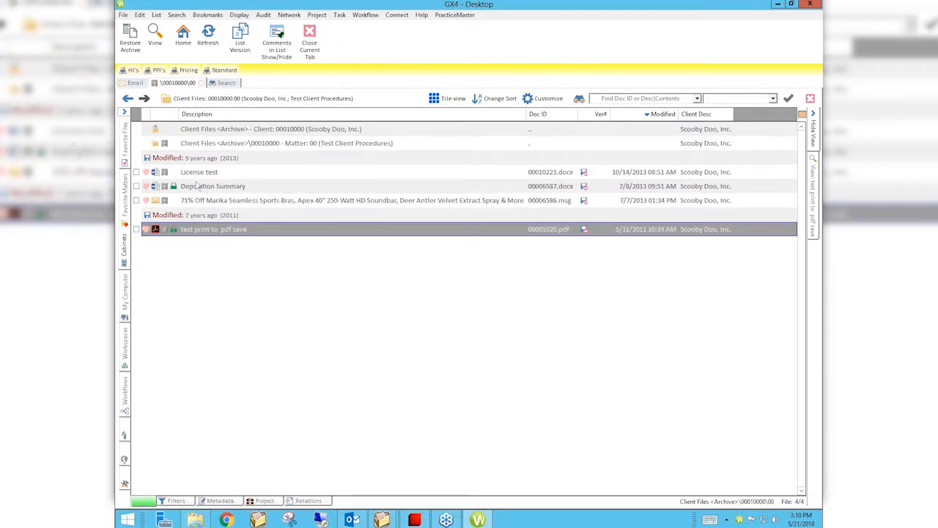
- Check all four archived files in the Test Client Procedures matter
{"action": "left_click", "coordinate": [195, 227]}
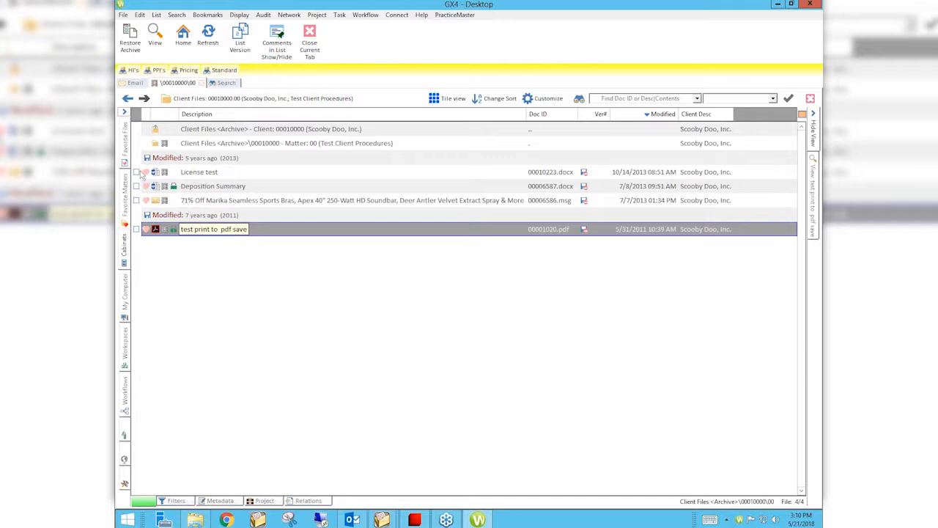
{"action": "left_click", "coordinate": [137, 171]}
{"action": "left_click", "coordinate": [137, 187]}
{"action": "left_click", "coordinate": [137, 200]}
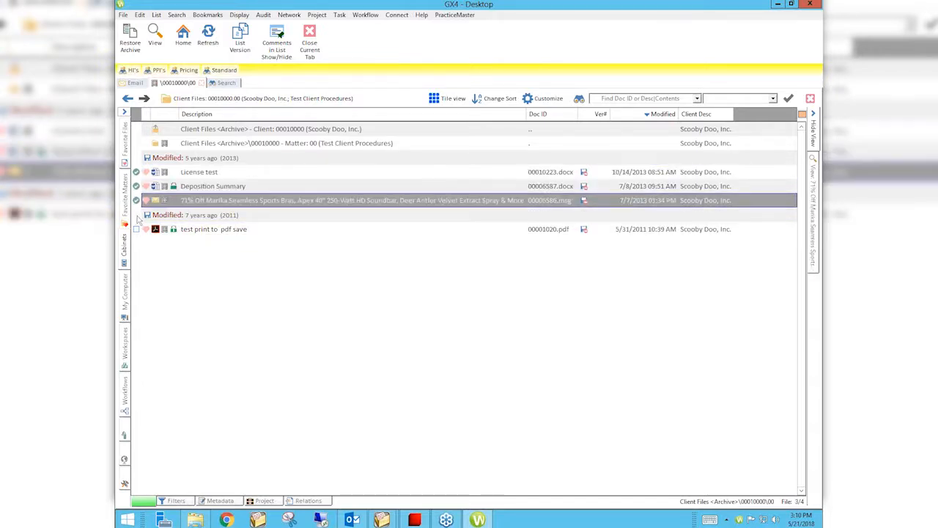
{"action": "left_click", "coordinate": [136, 229]}
- Review the Archive and Send To options for the checked archived files, then close the archived file list
{"action": "right_click", "coordinate": [206, 191]}
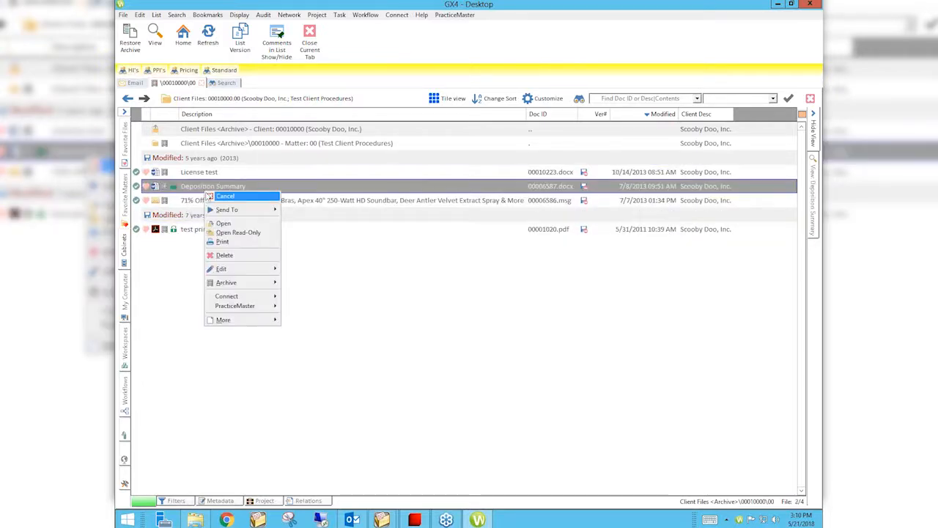
{"action": "mouse_move", "coordinate": [250, 285]}
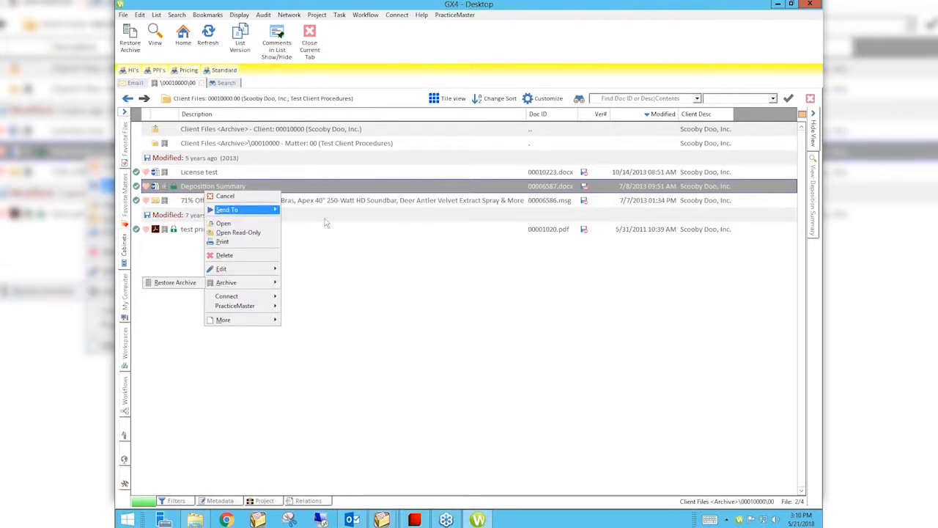
{"action": "mouse_move", "coordinate": [233, 210]}
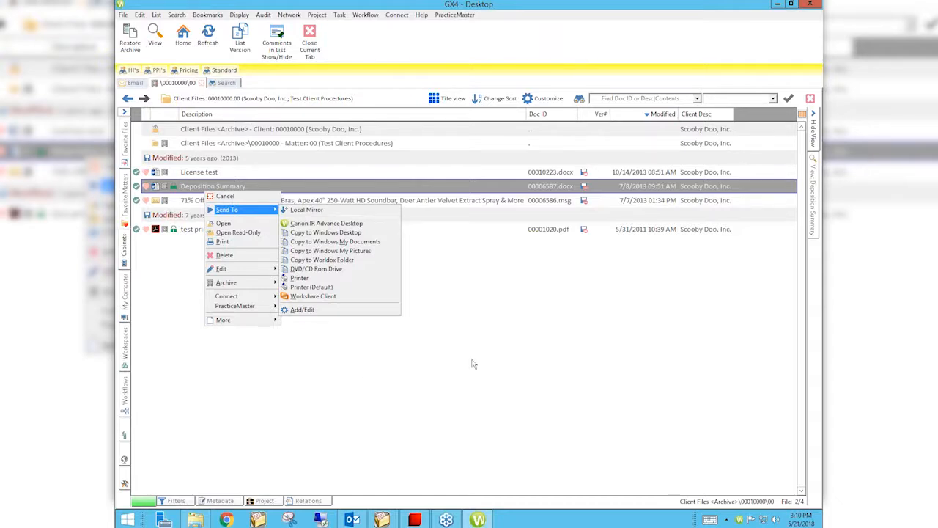
{"action": "left_click", "coordinate": [468, 381]}
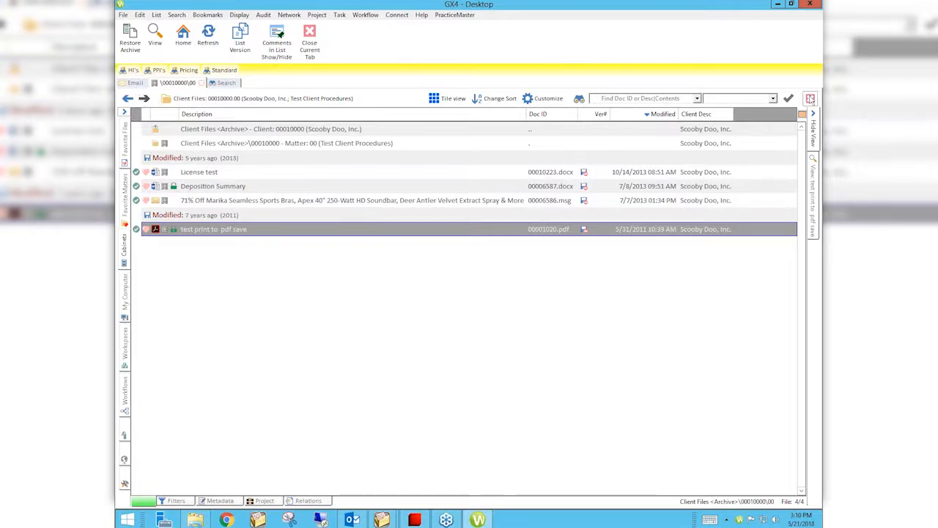
{"action": "left_click", "coordinate": [810, 98]}
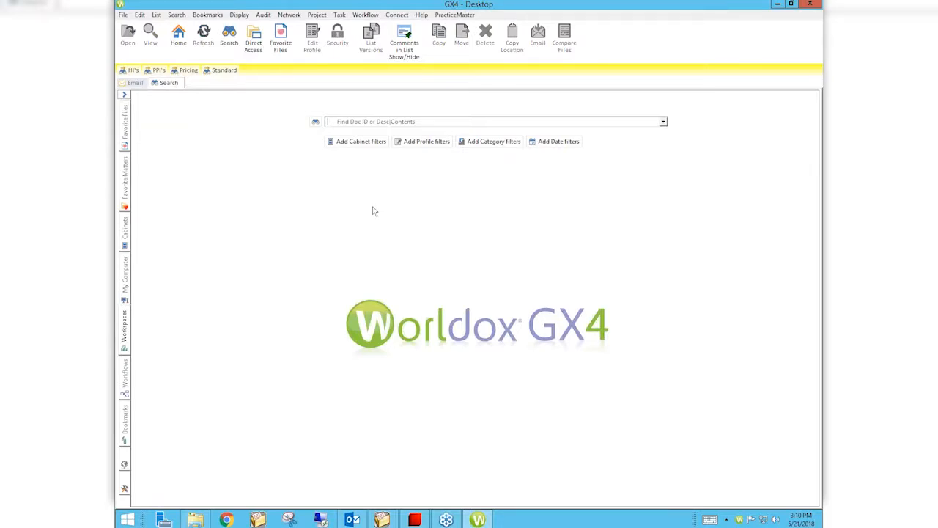
- Set up a Clients file search that includes only the Archive of the Client Files cabinet
{"action": "left_click", "coordinate": [183, 16]}
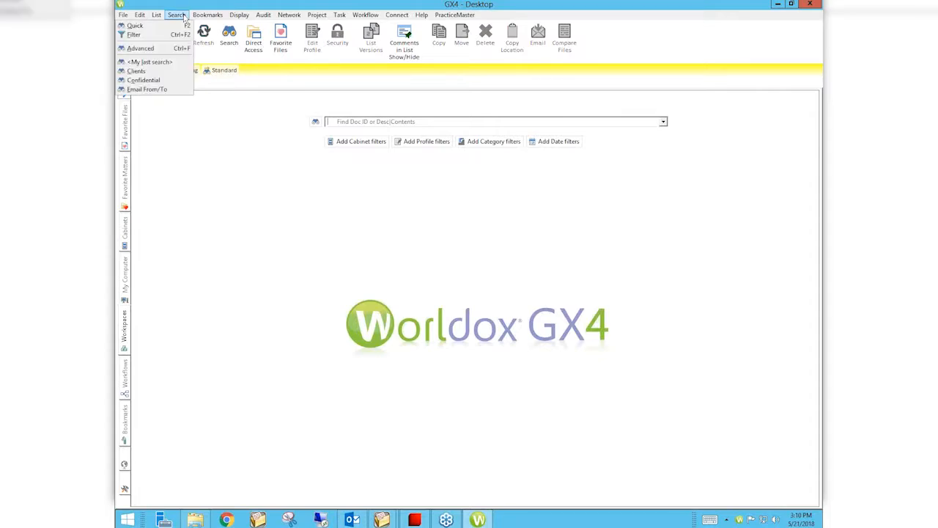
{"action": "left_click", "coordinate": [136, 71]}
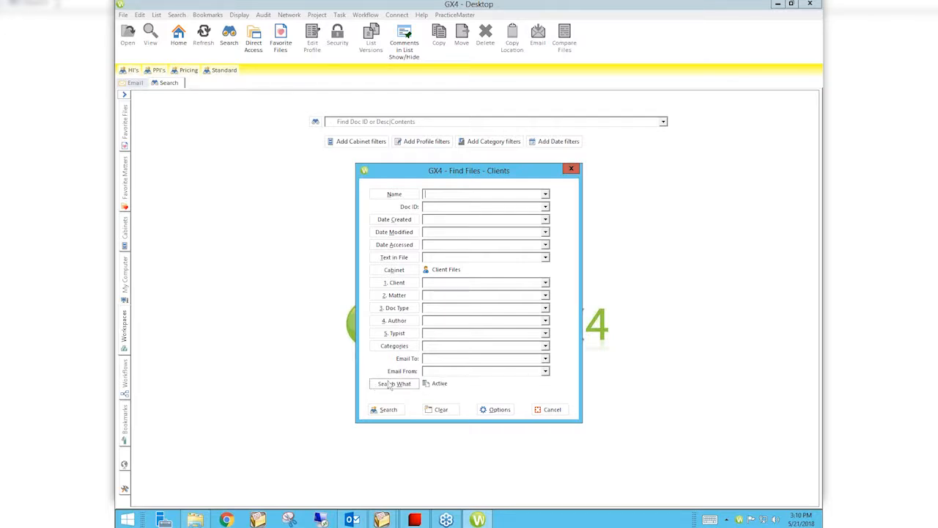
{"action": "left_click", "coordinate": [395, 384]}
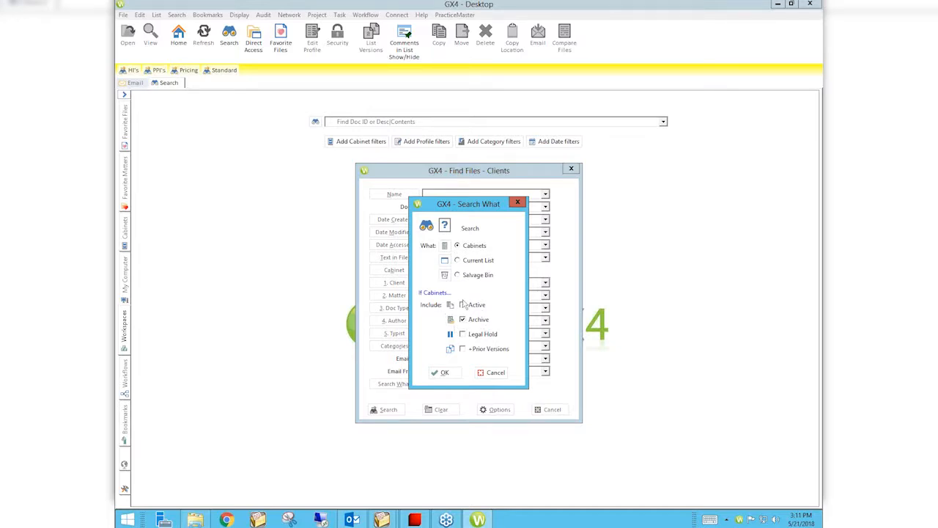
{"action": "left_click", "coordinate": [443, 372]}
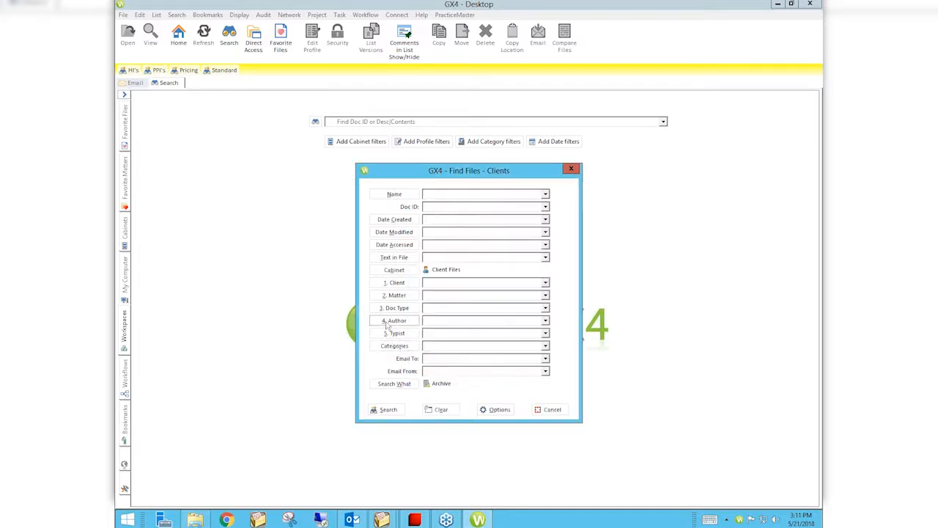
- Run the archive search narrowed to files created from 30 Days Ago, then cancel it and dismiss the search dialog
{"action": "left_click", "coordinate": [389, 412]}
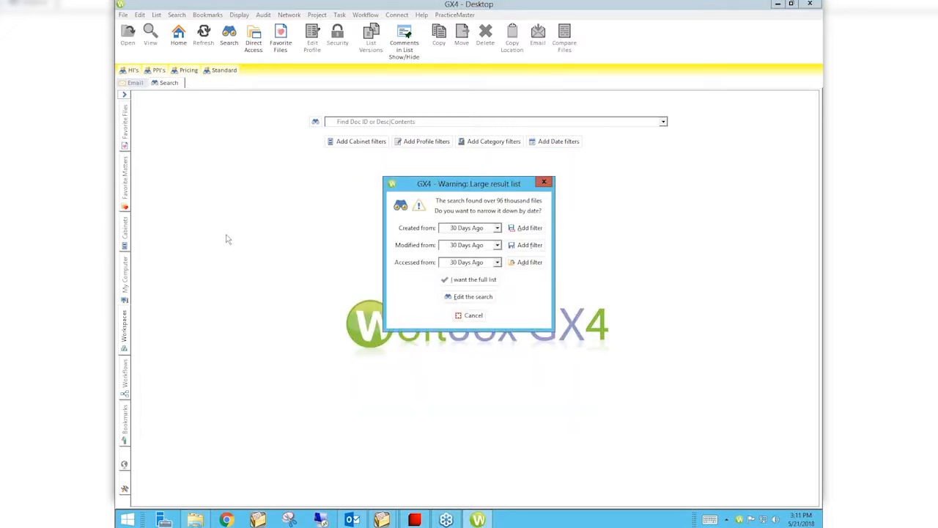
{"action": "left_click", "coordinate": [523, 227]}
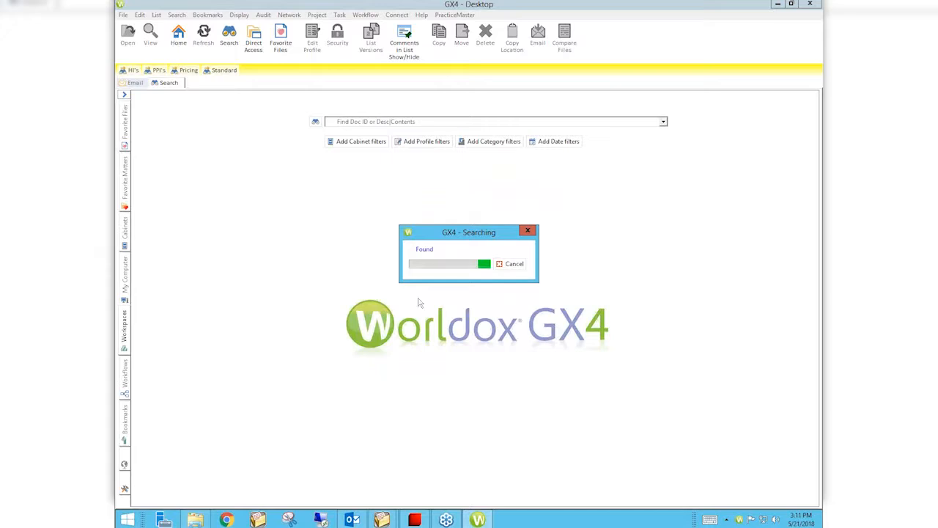
{"action": "left_click", "coordinate": [514, 263]}
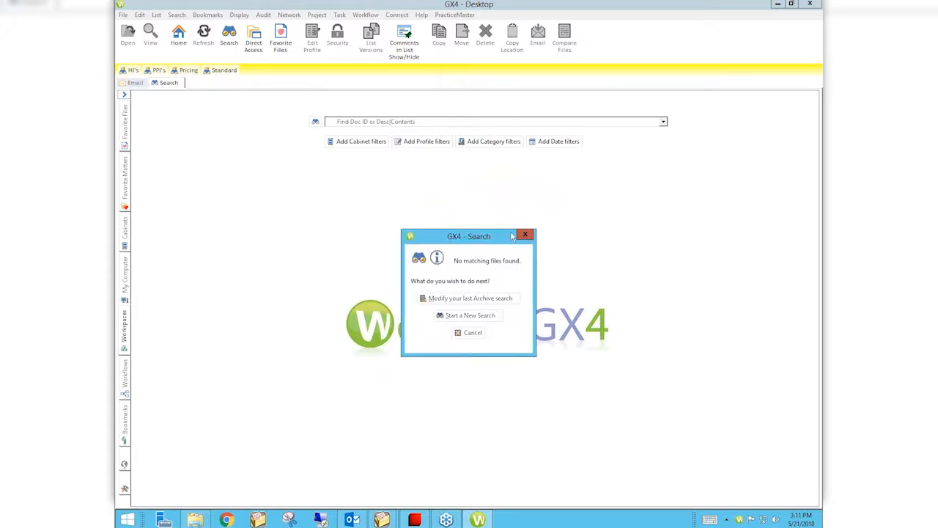
{"action": "left_click", "coordinate": [525, 235]}
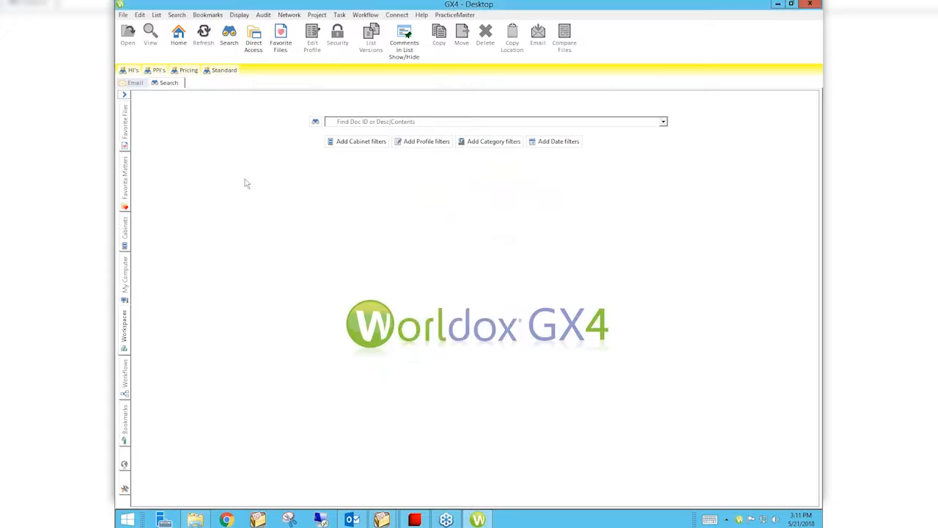
- Run a Clients search of only the Archive in the Client Files cabinet for the first listed client Scooby Doo, Inc
{"action": "left_click", "coordinate": [177, 15]}
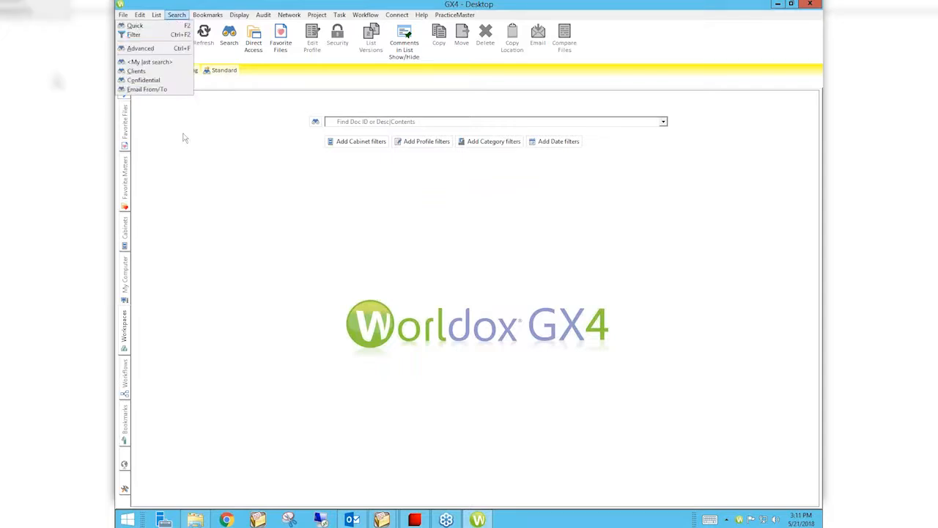
{"action": "left_click", "coordinate": [137, 71]}
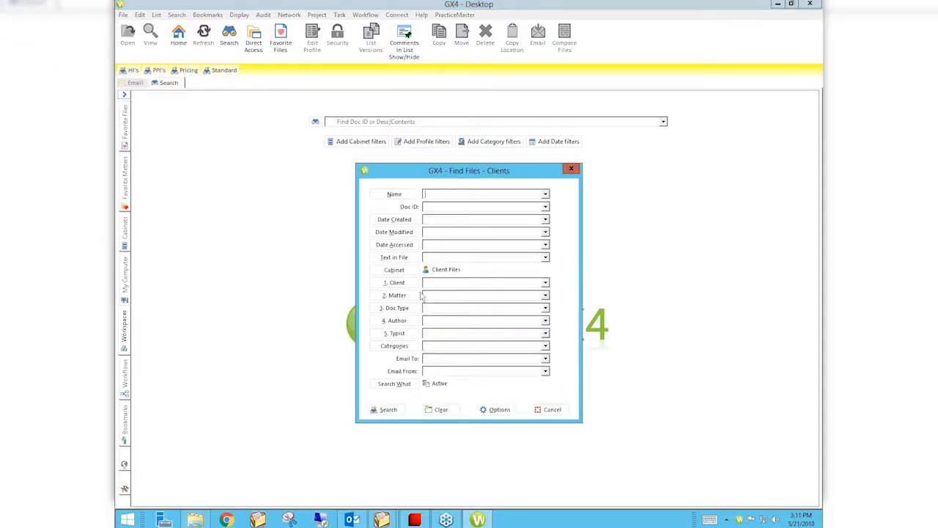
{"action": "left_click", "coordinate": [402, 387]}
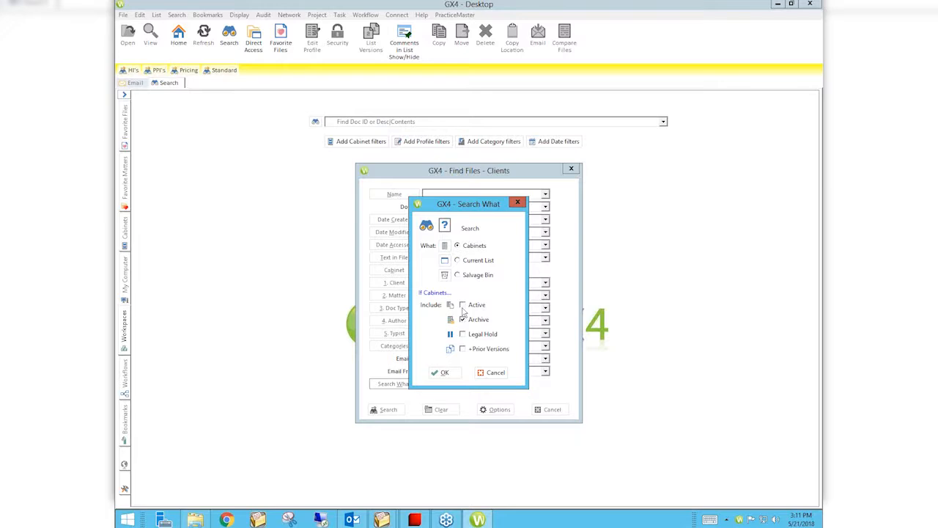
{"action": "left_click", "coordinate": [442, 372]}
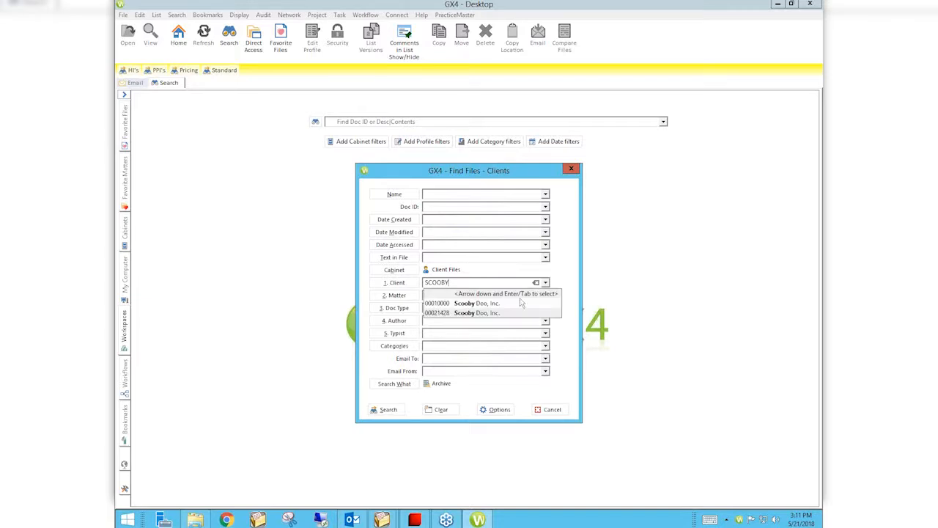
{"action": "left_click", "coordinate": [471, 305]}
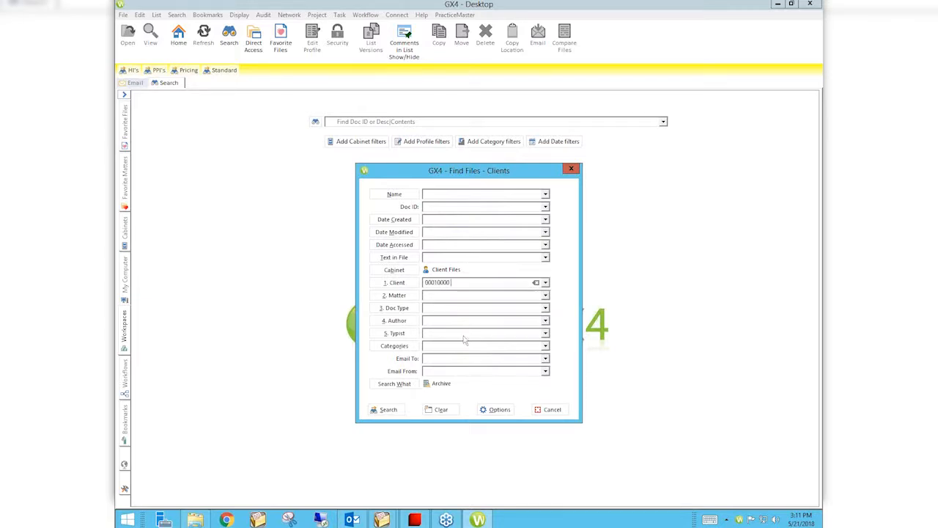
{"action": "left_click", "coordinate": [387, 409]}
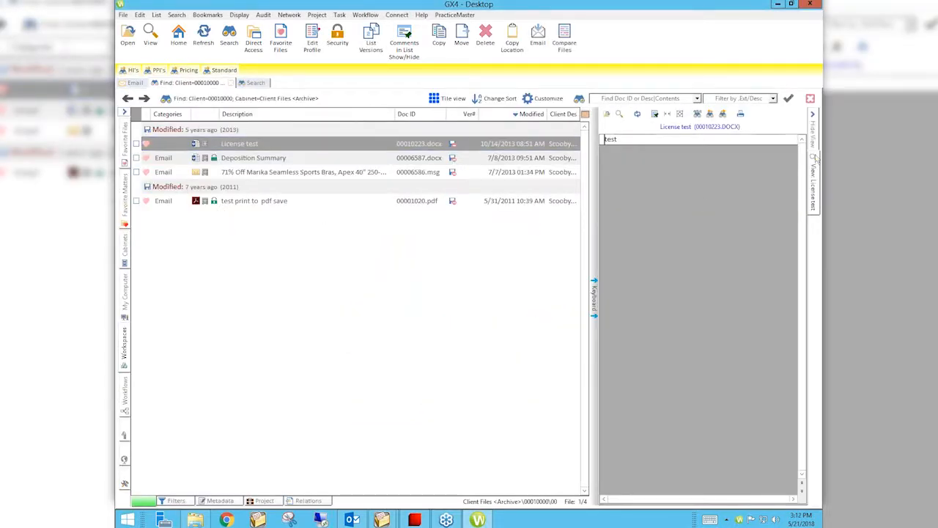
- Hide the file viewer pane and check all four archived files in the search results
{"action": "left_click", "coordinate": [814, 140]}
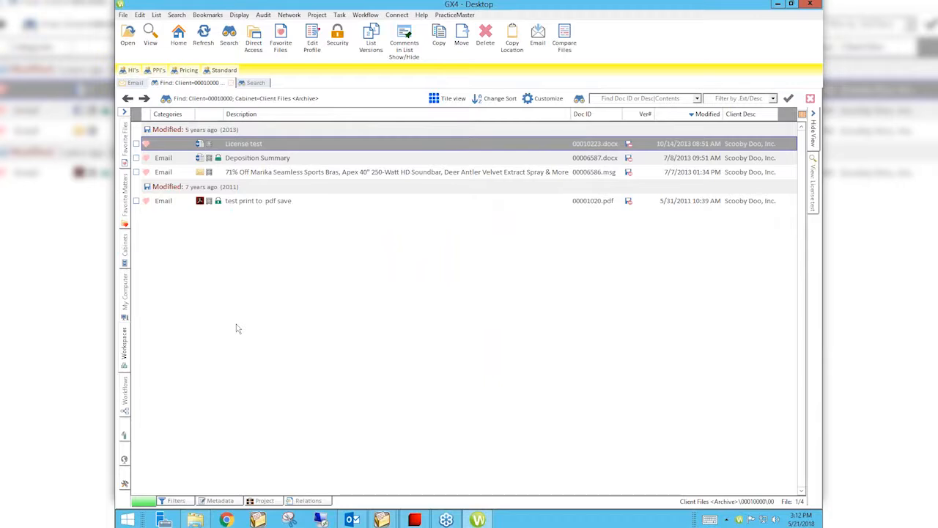
{"action": "left_click", "coordinate": [135, 144]}
{"action": "left_click", "coordinate": [135, 157]}
{"action": "left_click", "coordinate": [135, 172]}
{"action": "left_click", "coordinate": [136, 200]}
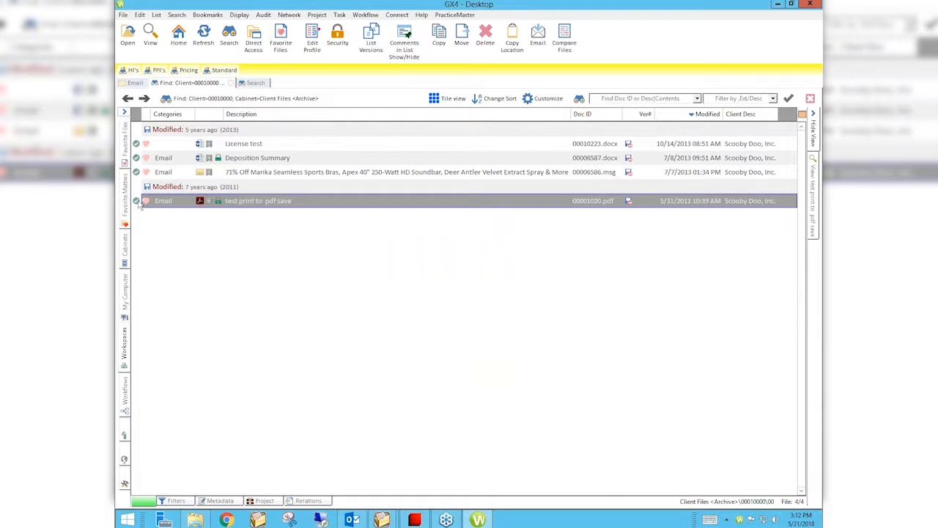
- Restore the four checked files from the archive and dismiss the completion summary
{"action": "right_click", "coordinate": [247, 155]}
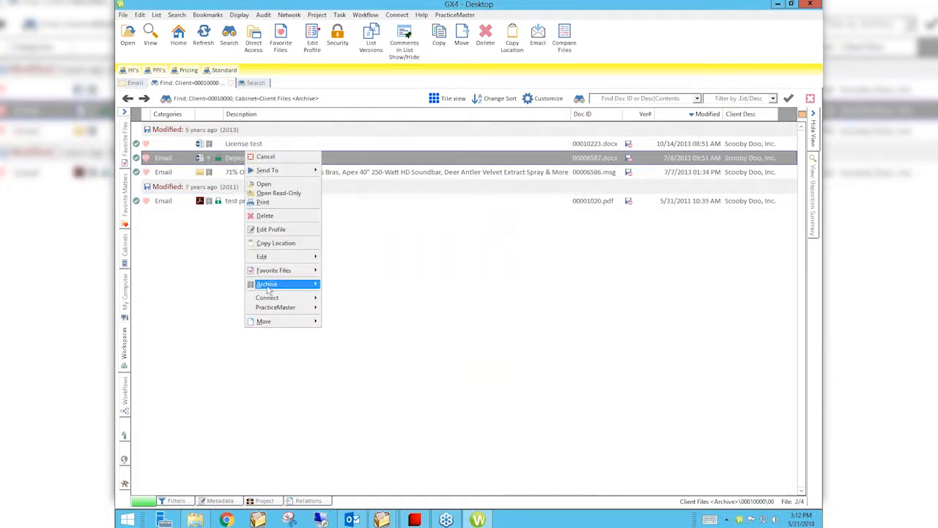
{"action": "mouse_move", "coordinate": [268, 288]}
{"action": "left_click", "coordinate": [209, 284]}
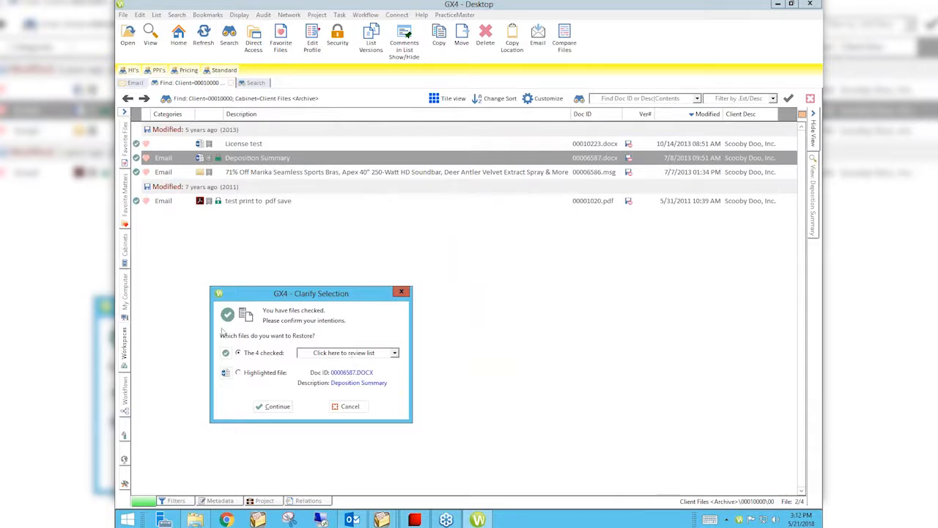
{"action": "left_click", "coordinate": [275, 407]}
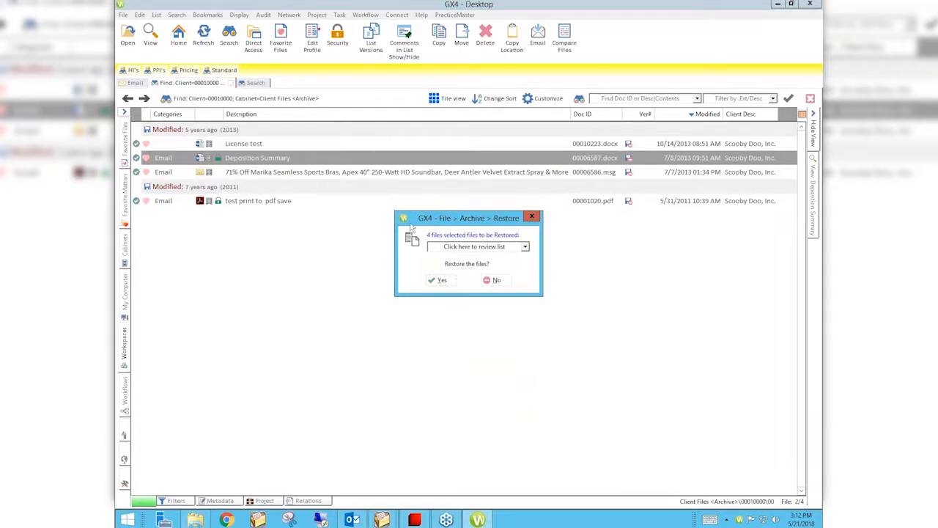
{"action": "left_click", "coordinate": [442, 285]}
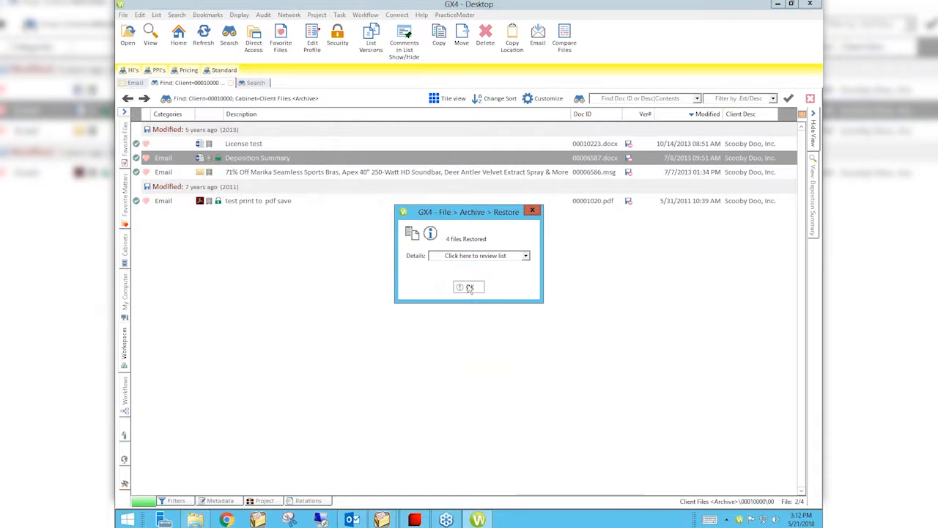
{"action": "left_click", "coordinate": [467, 285]}
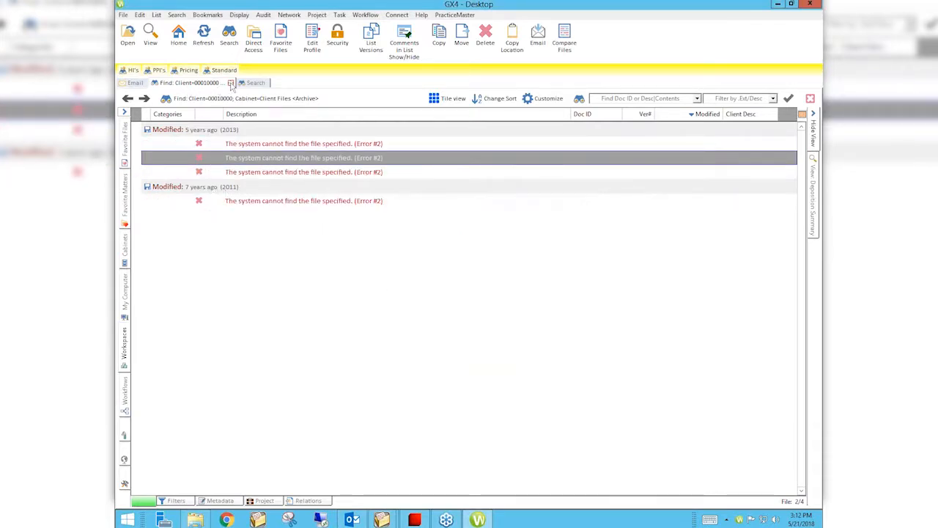
- Close the archive search results and list the files of a Scooby Doo, Inc. matter in Client Files through Direct Access
{"action": "left_click", "coordinate": [231, 83]}
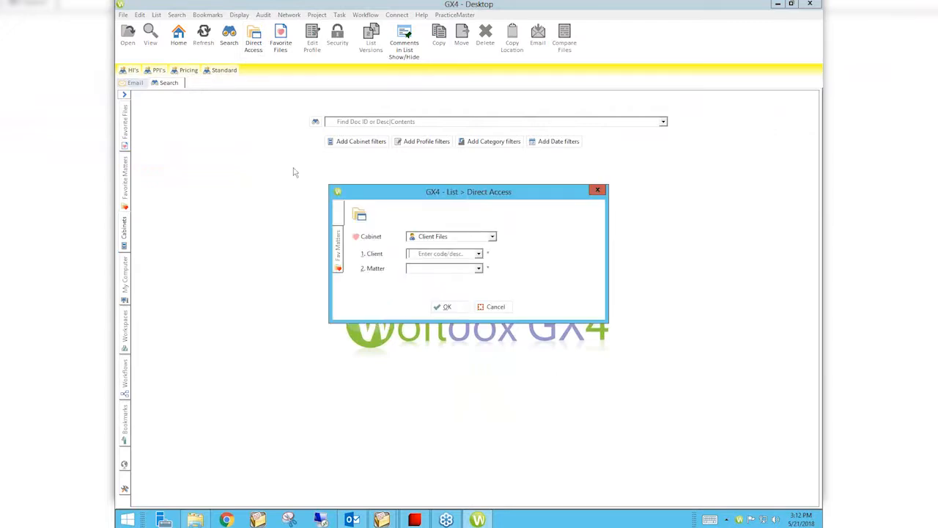
{"action": "left_click", "coordinate": [479, 254]}
{"action": "left_click", "coordinate": [461, 269]}
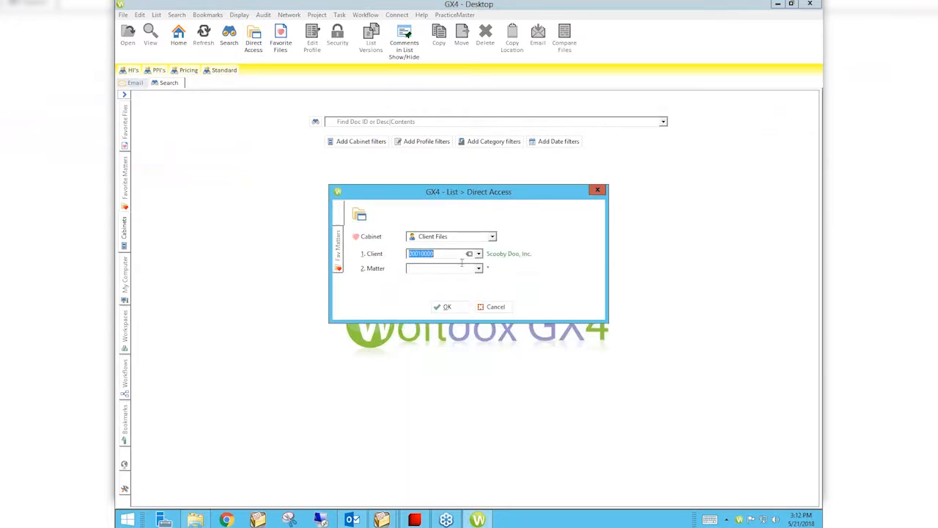
{"action": "left_click", "coordinate": [478, 269]}
{"action": "left_click", "coordinate": [437, 281]}
{"action": "left_click", "coordinate": [444, 306]}
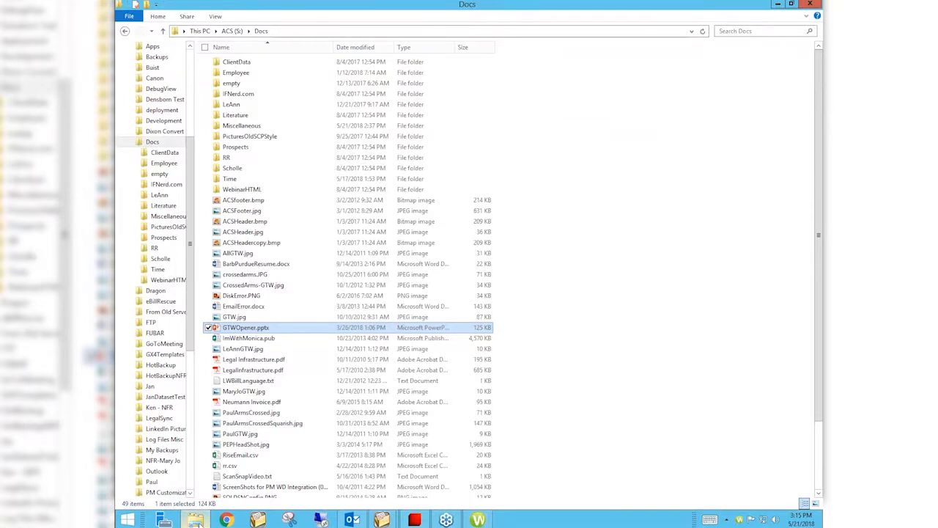
- In File Explorer, examine the Miscellaneous folder's Flights subfolders From Minneapolis and From Detroit and its Cars folder, and return to Docs
{"action": "left_click", "coordinate": [168, 216]}
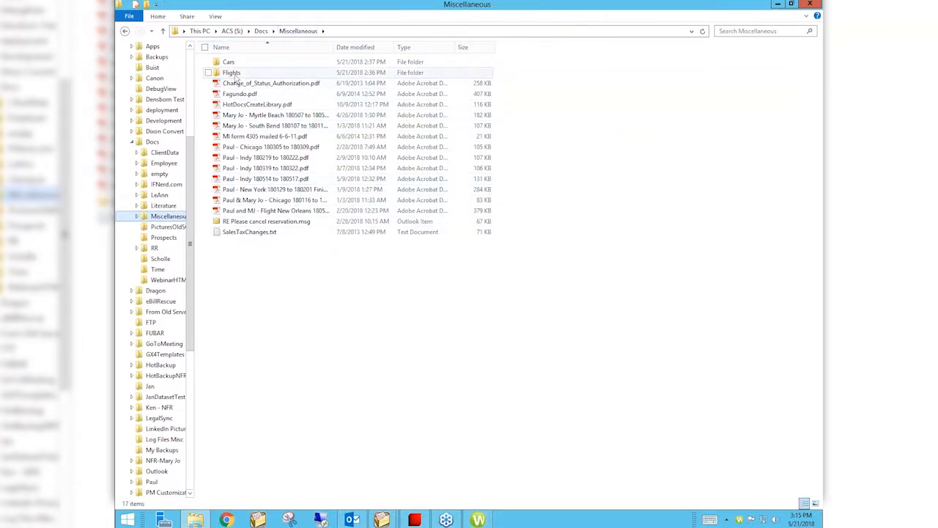
{"action": "double_click", "coordinate": [235, 76]}
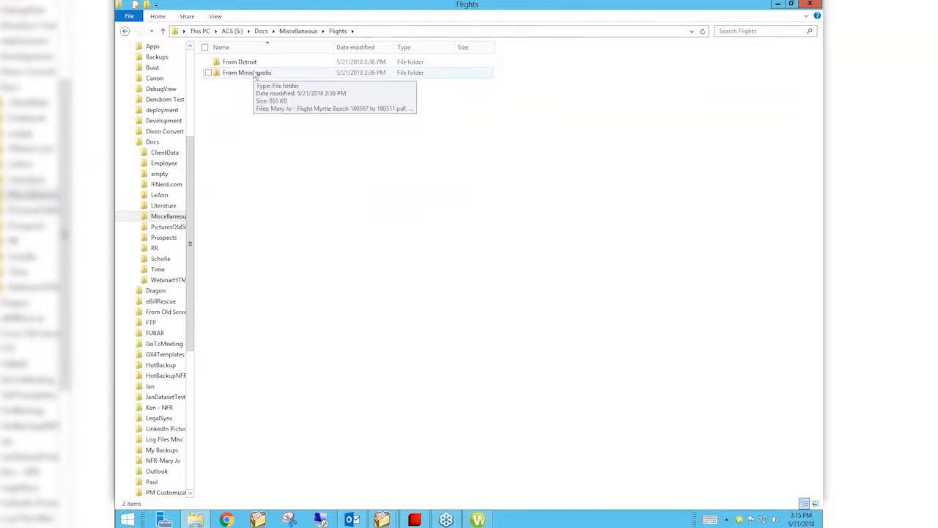
{"action": "double_click", "coordinate": [254, 74]}
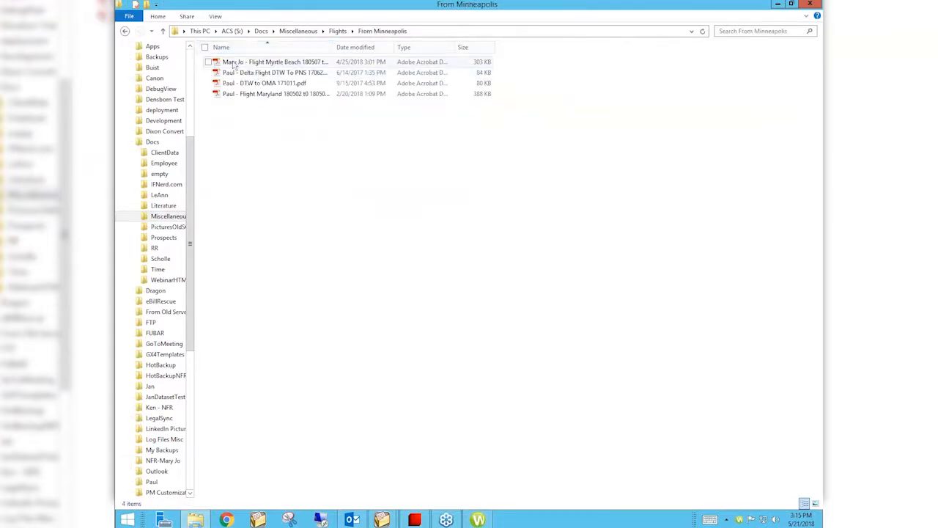
{"action": "left_click", "coordinate": [164, 32]}
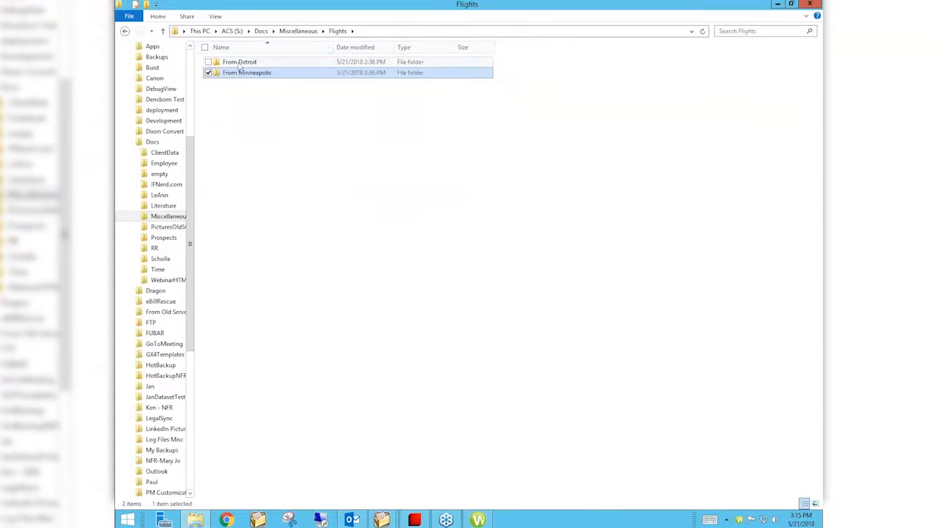
{"action": "double_click", "coordinate": [239, 63]}
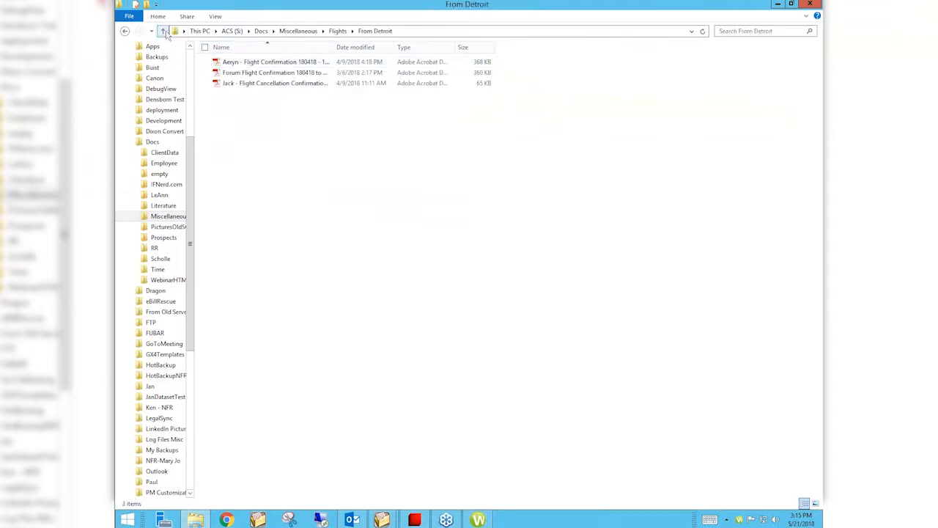
{"action": "left_click", "coordinate": [164, 31]}
{"action": "left_click", "coordinate": [164, 32]}
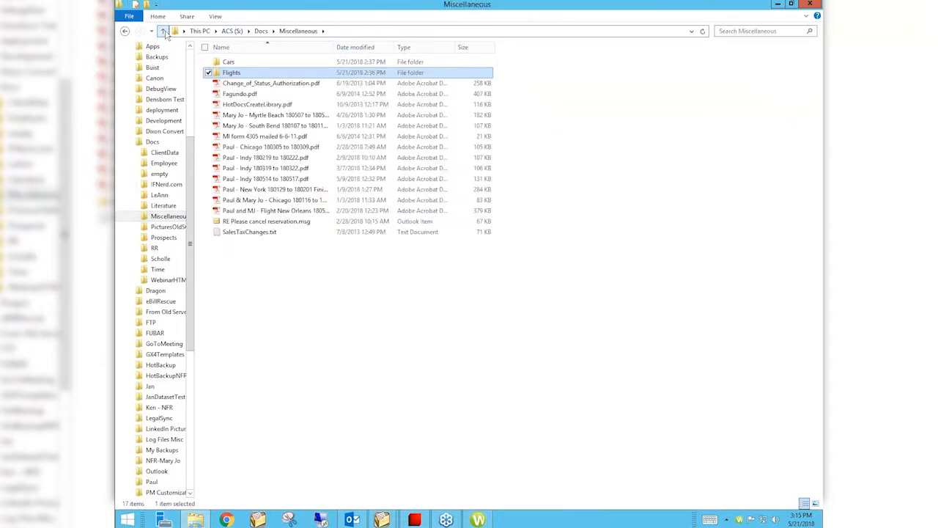
{"action": "double_click", "coordinate": [239, 63]}
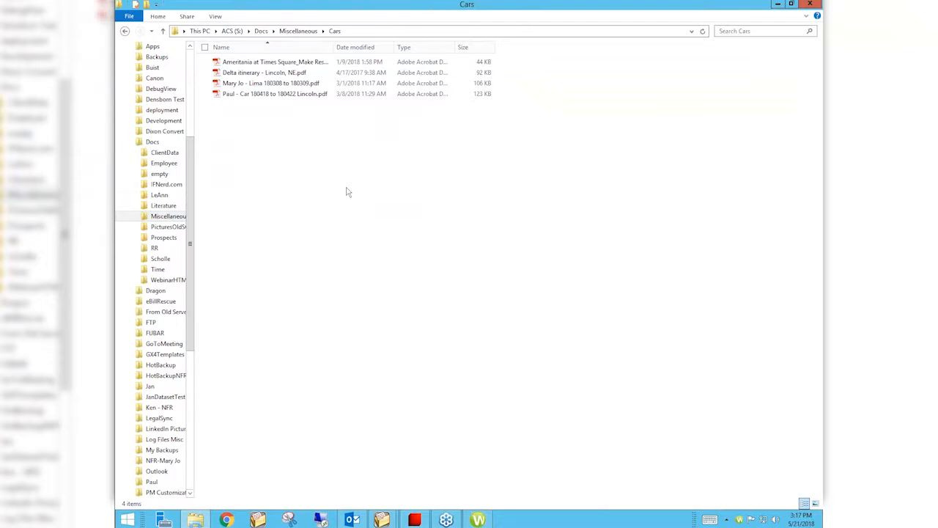
{"action": "left_click", "coordinate": [298, 31]}
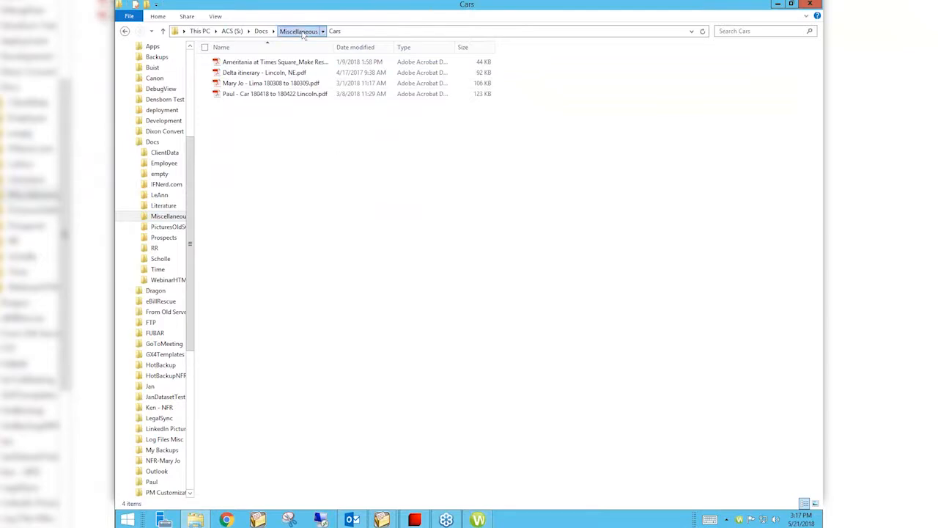
{"action": "left_click", "coordinate": [262, 33]}
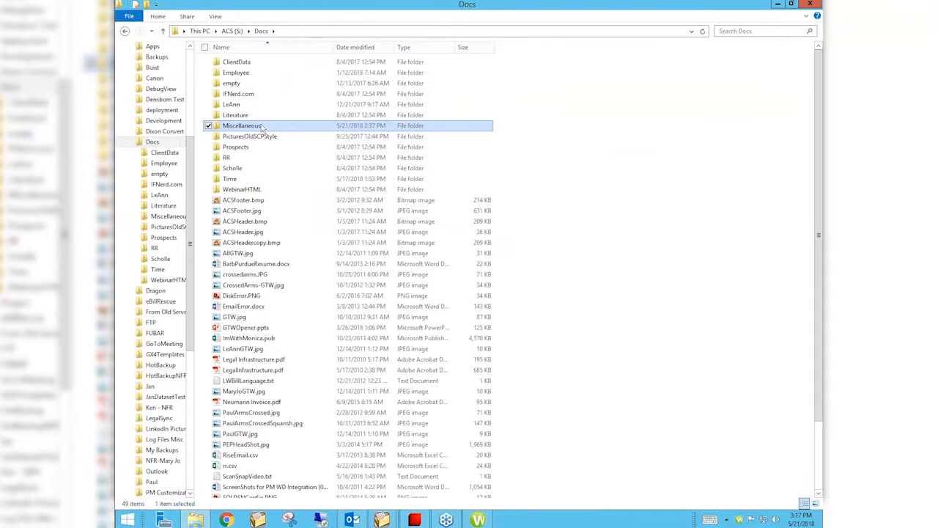
- Save the Miscellaneous folder to Worldox in Client Files under client Scooby Doo, Inc., matter Test Client Procedures, doc type DISC
{"action": "mouse_move", "coordinate": [261, 127]}
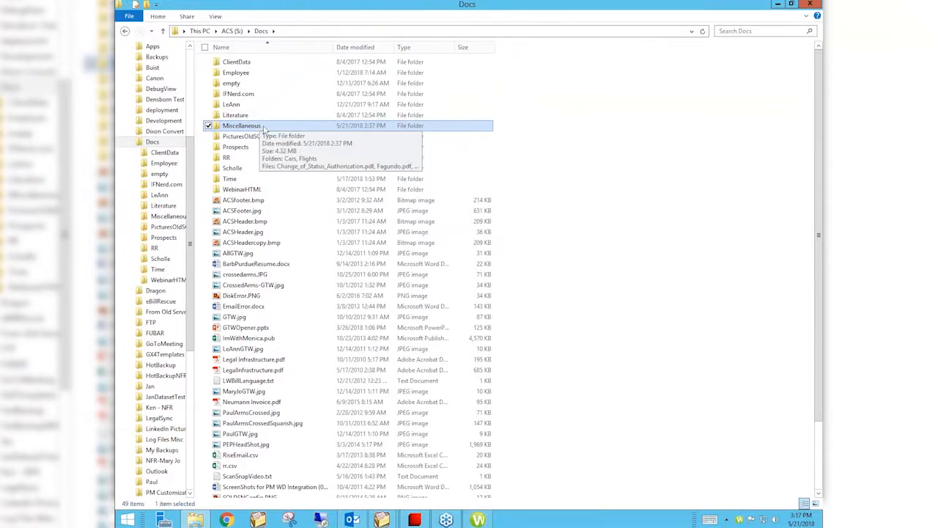
{"action": "right_click", "coordinate": [263, 127]}
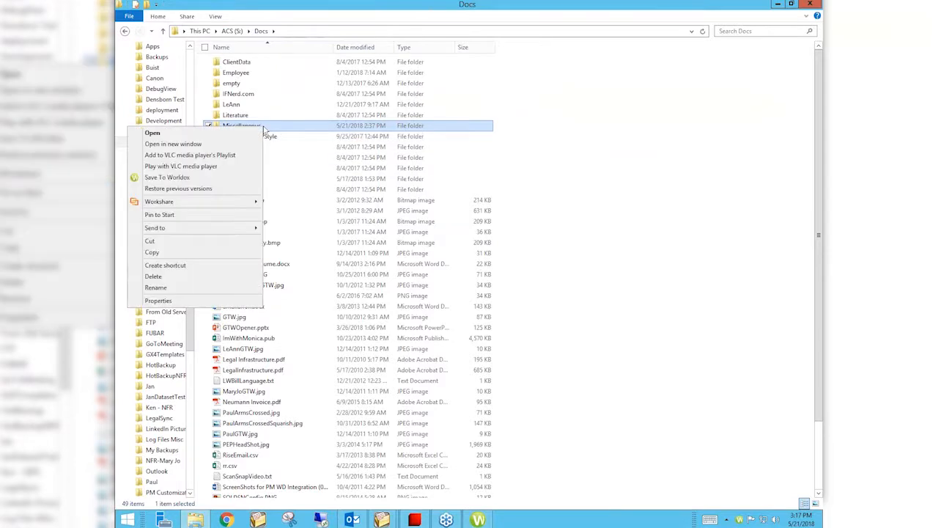
{"action": "left_click", "coordinate": [208, 177]}
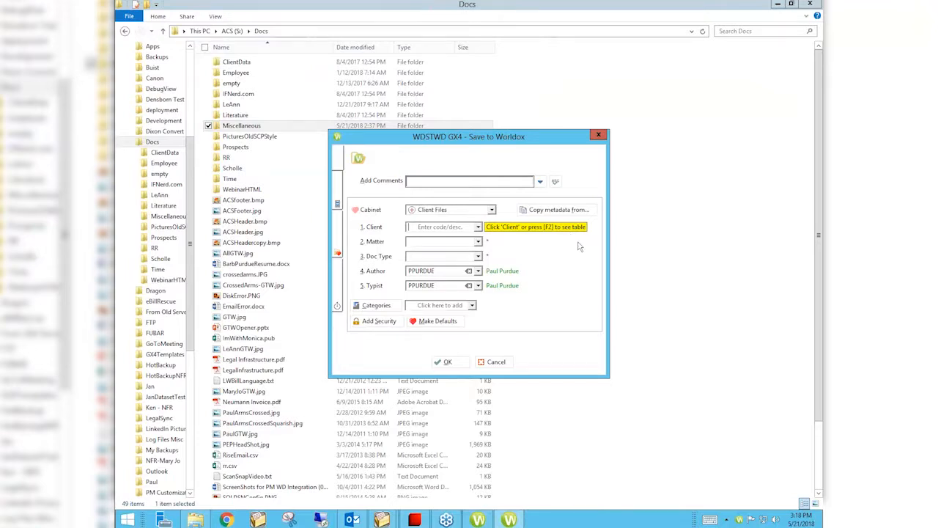
{"action": "type", "text": "SCOOBY"}
{"action": "key", "text": "Down"}
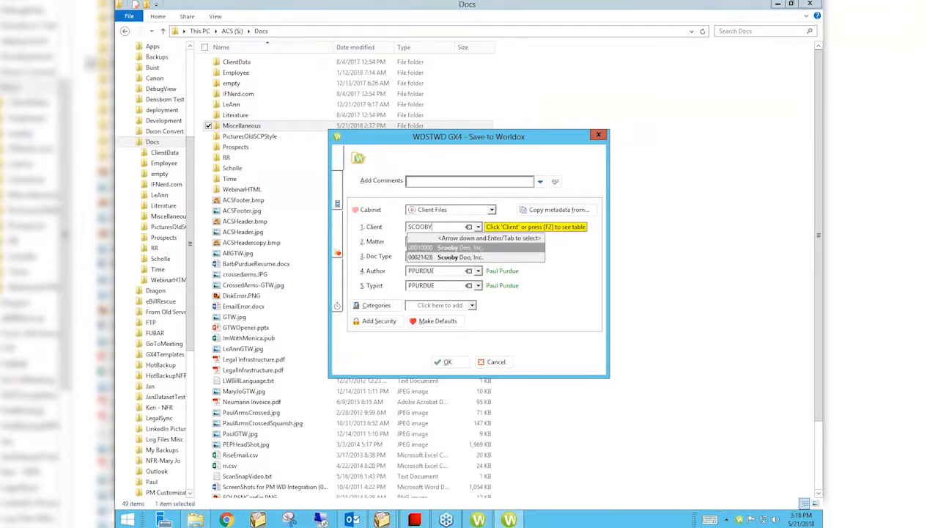
{"action": "key", "text": "Return"}
{"action": "type", "text": "00"}
{"action": "key", "text": "Return"}
{"action": "type", "text": "DISC"}
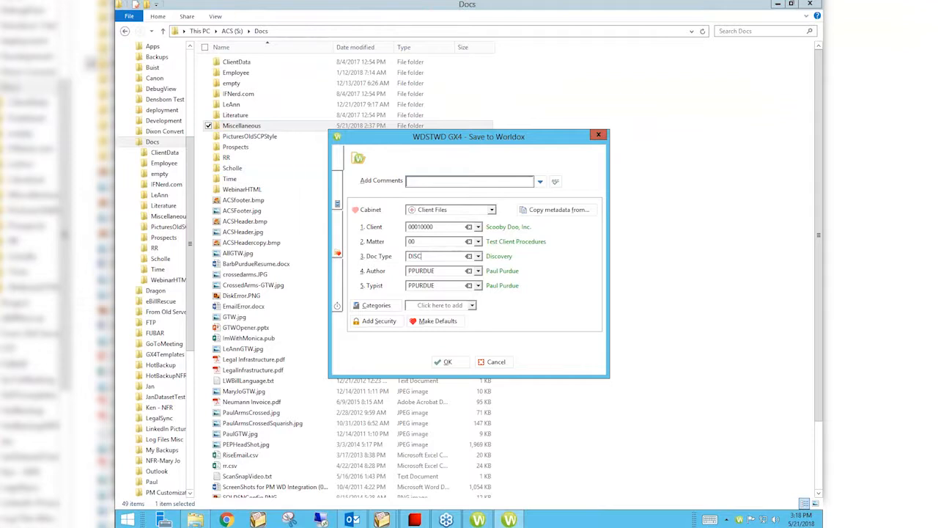
{"action": "left_click", "coordinate": [449, 362]}
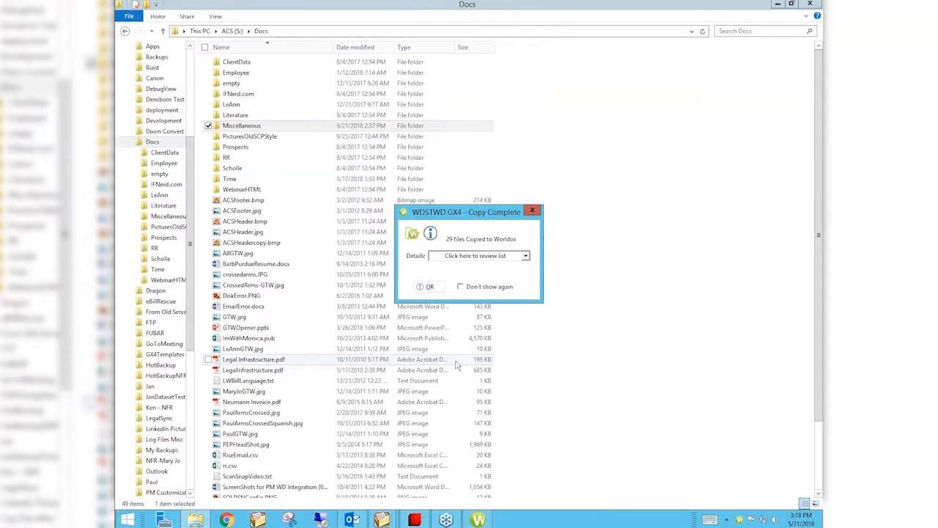
- Review the list of files copied to Worldox and close the copy summary
{"action": "left_click", "coordinate": [525, 256]}
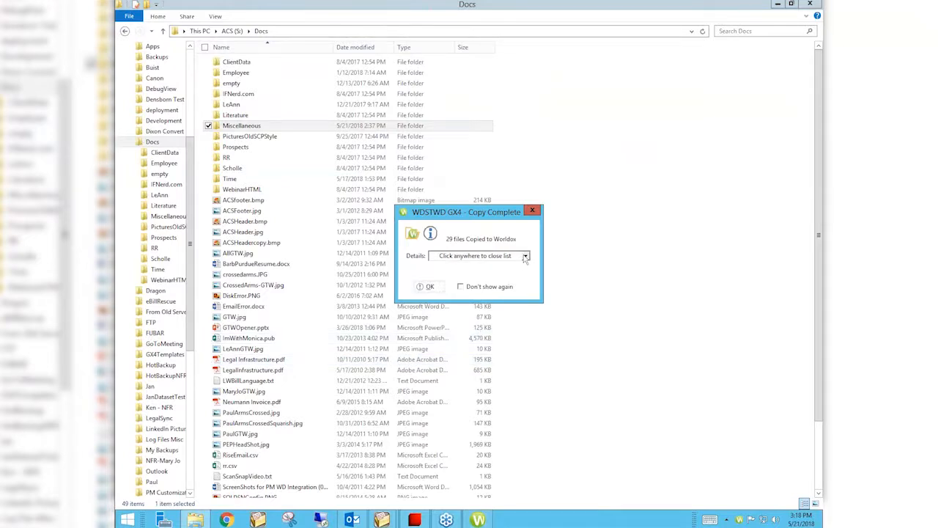
{"action": "left_click", "coordinate": [409, 268]}
{"action": "left_click", "coordinate": [425, 286]}
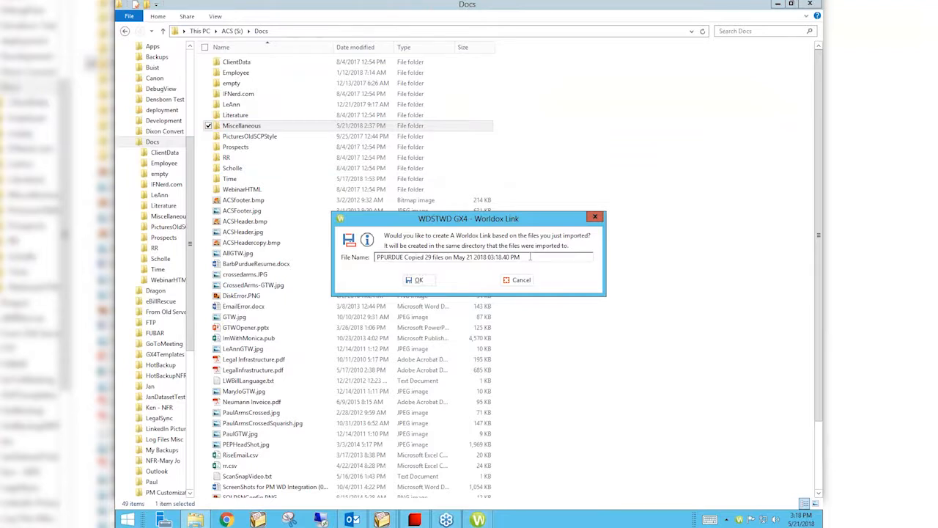
- Create a Worldox Link for the imported files, named "Disc response from" plus the responding party's name and "dated 5/20/18"
{"action": "left_click_drag", "start_coordinate": [530, 256], "coordinate": [361, 256]}
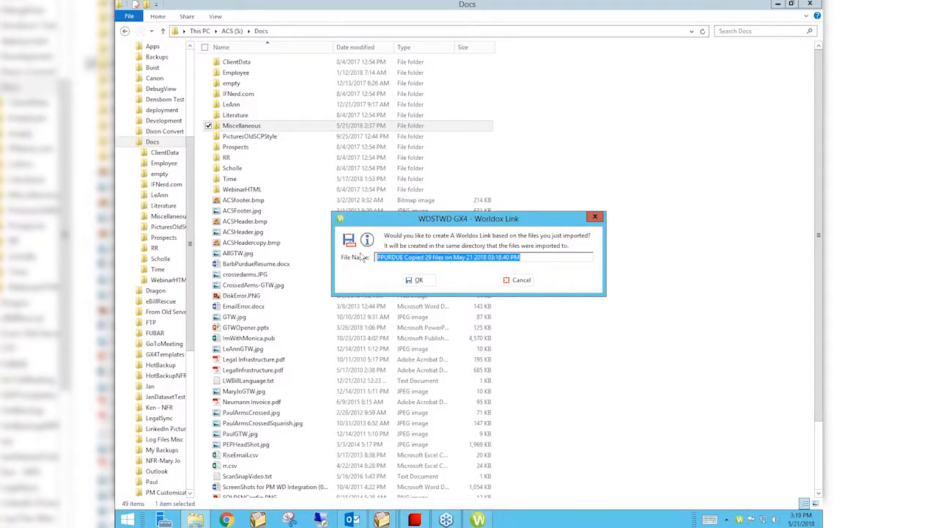
{"action": "type", "text": "Disc response from"}
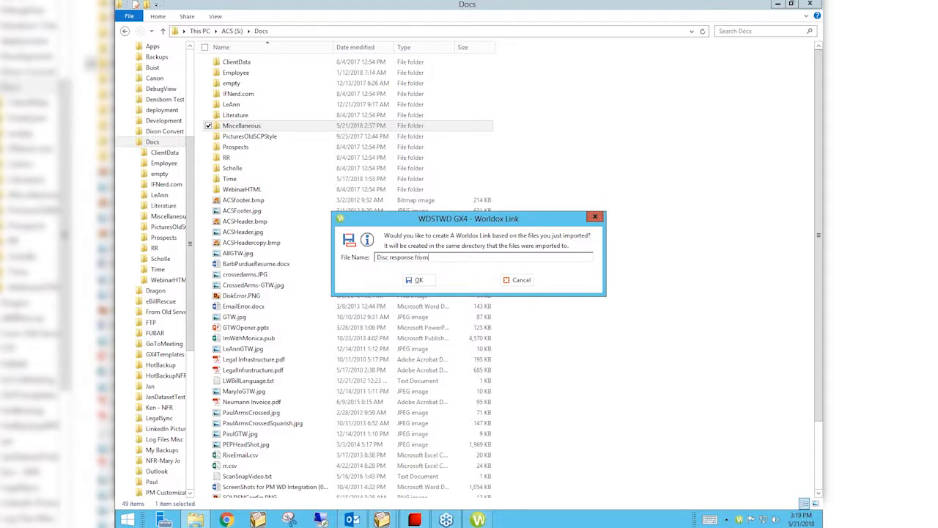
{"action": "type", "text": " red"}
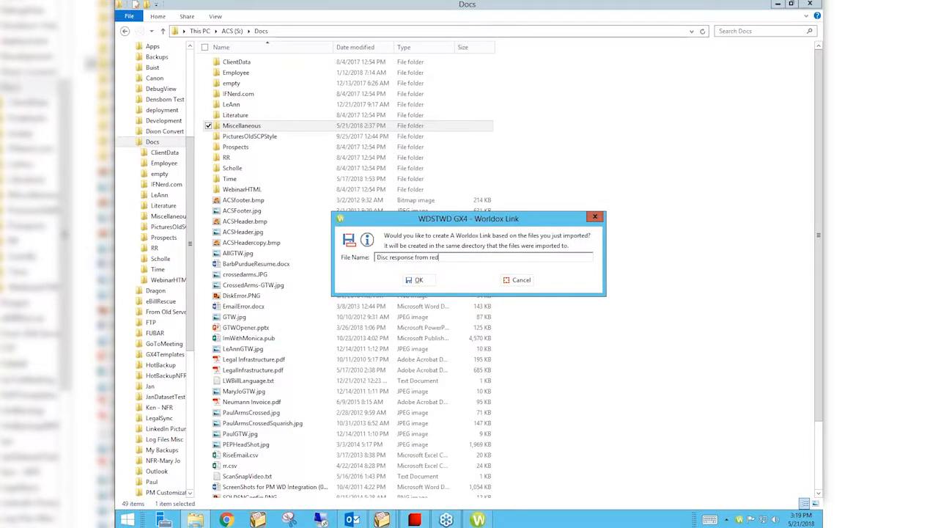
{"action": "type", "text": "man date d "}
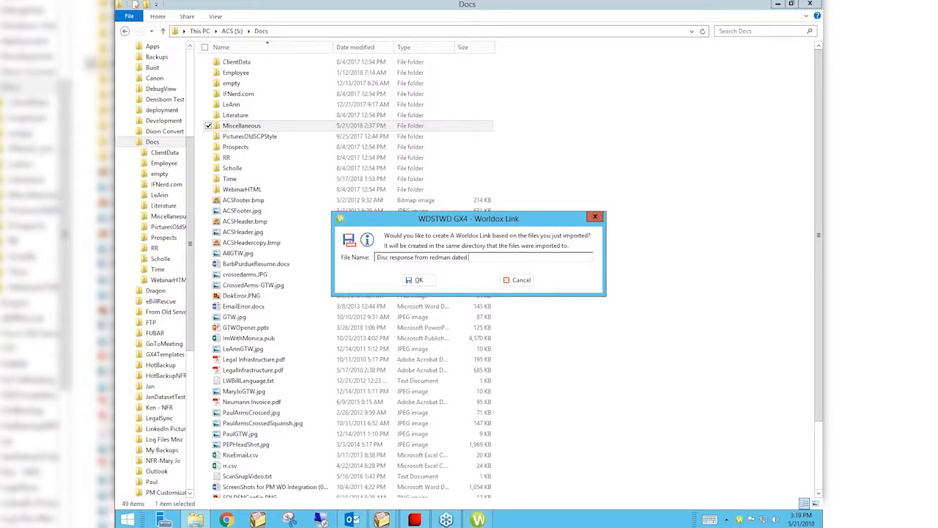
{"action": "type", "text": "5/20/18"}
{"action": "left_click", "coordinate": [416, 280]}
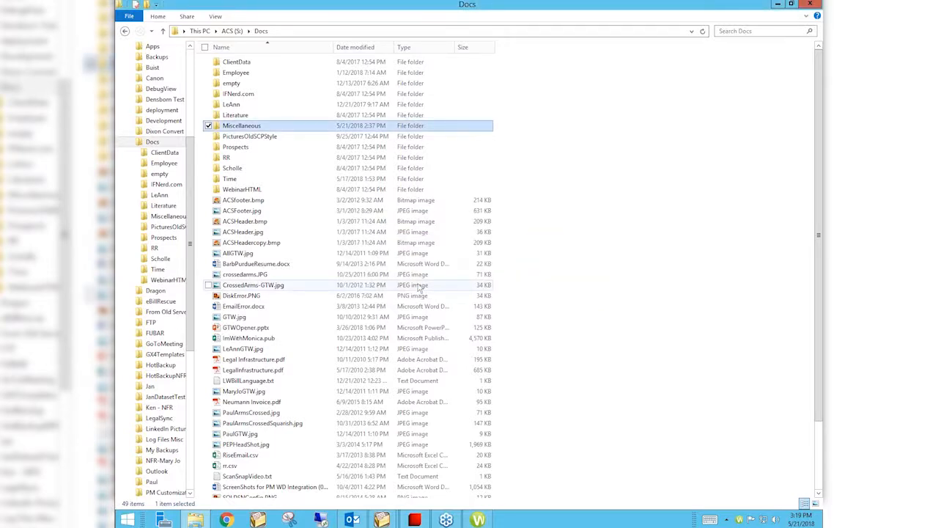
- Switch to Worldox and use Direct Access to list the files of the Scooby Doo, Inc. matter Test Client Procedures again
{"action": "left_click", "coordinate": [478, 520]}
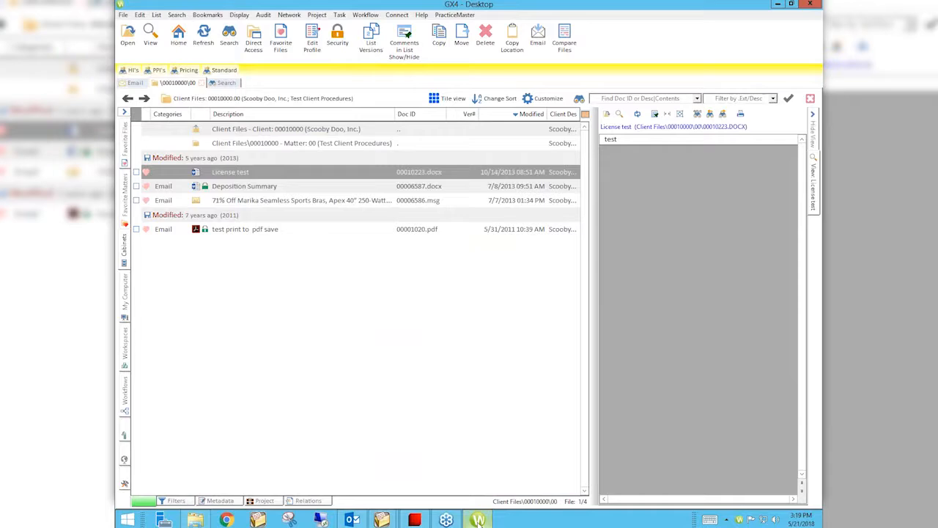
{"action": "left_click", "coordinate": [399, 370]}
{"action": "left_click", "coordinate": [263, 46]}
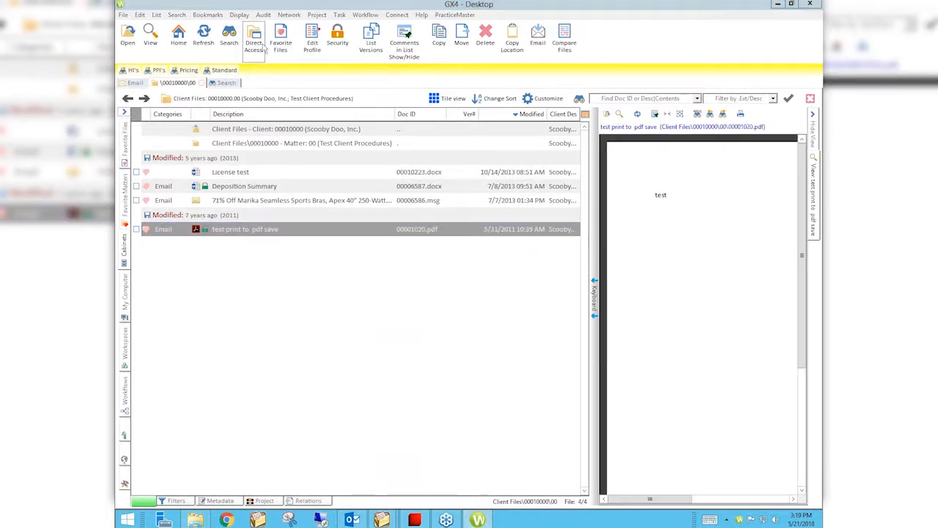
{"action": "left_click", "coordinate": [449, 311]}
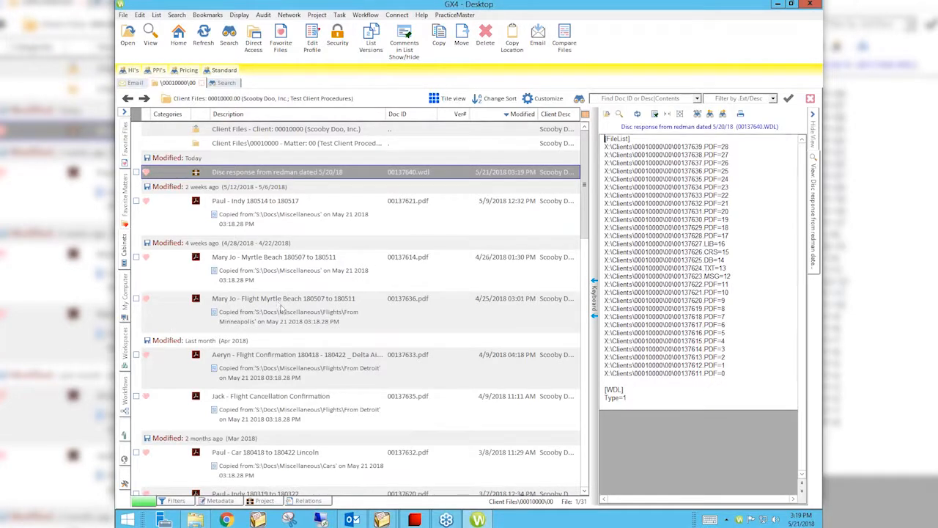
- Open the discovery response Worldox Link's file list, close it, and reopen it from the matter's file list
{"action": "double_click", "coordinate": [275, 173]}
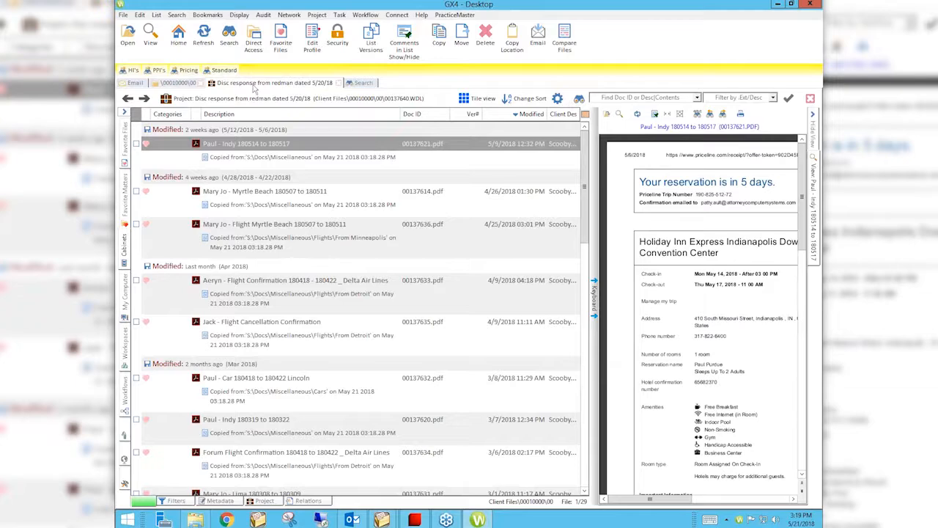
{"action": "left_click", "coordinate": [338, 83]}
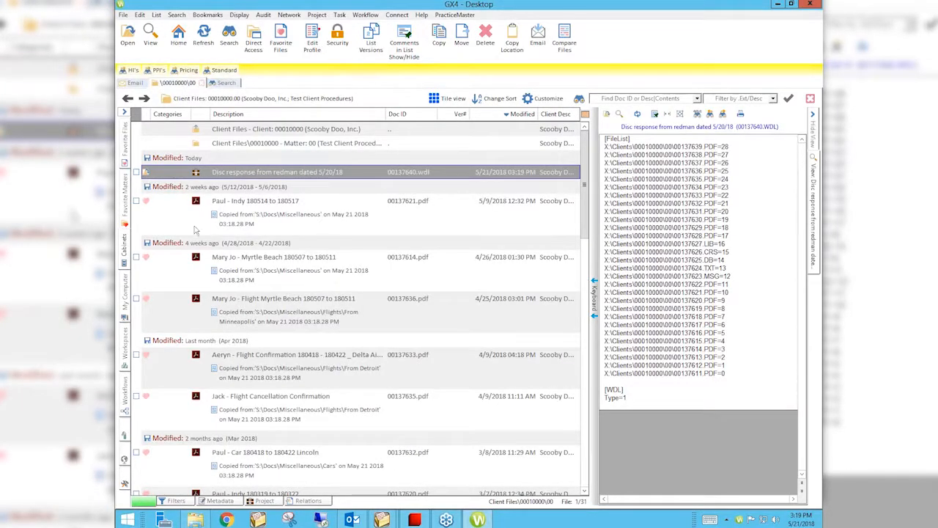
{"action": "left_click", "coordinate": [274, 174]}
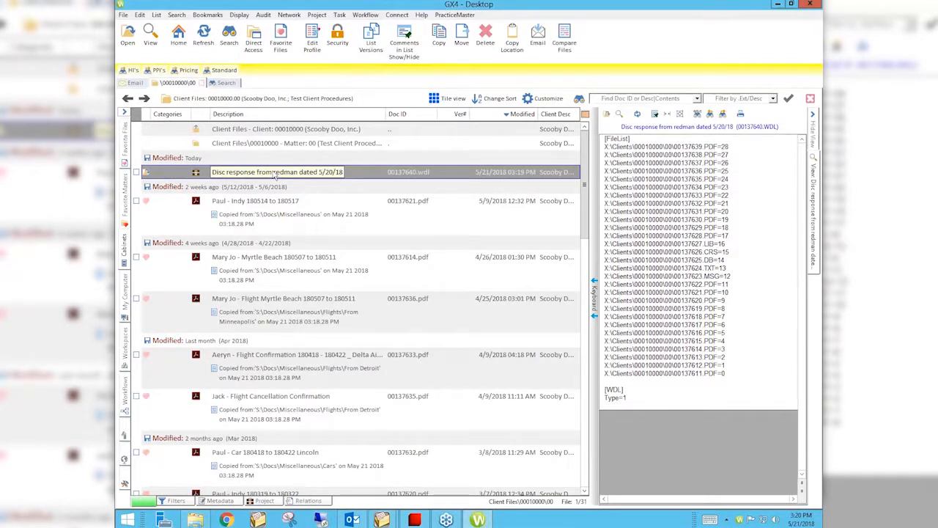
{"action": "double_click", "coordinate": [275, 175]}
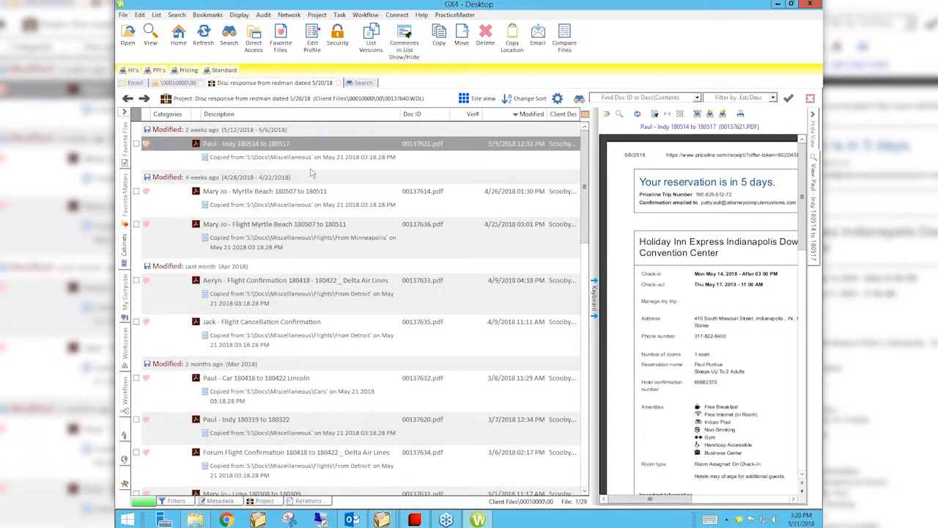
- Hide the comment lines beneath the linked files and add a Comments column to the file list
{"action": "left_click", "coordinate": [404, 46]}
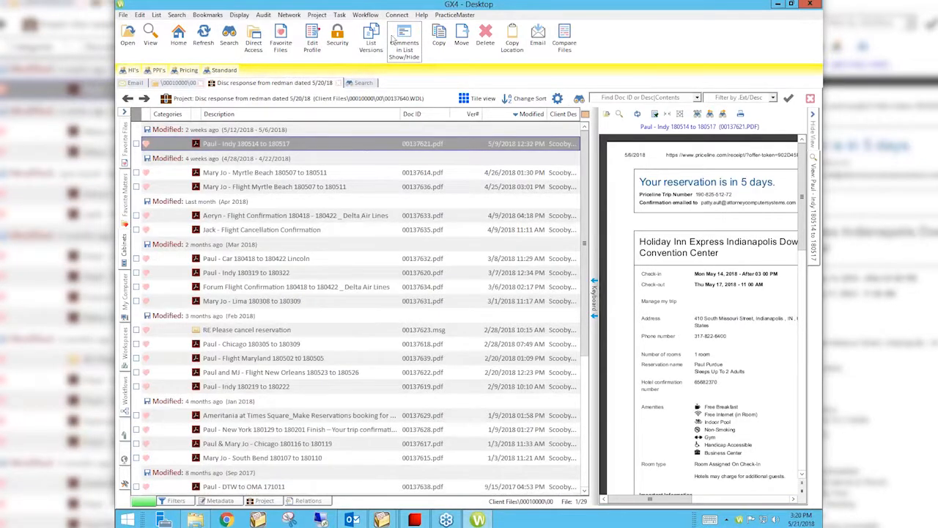
{"action": "left_click", "coordinate": [137, 114]}
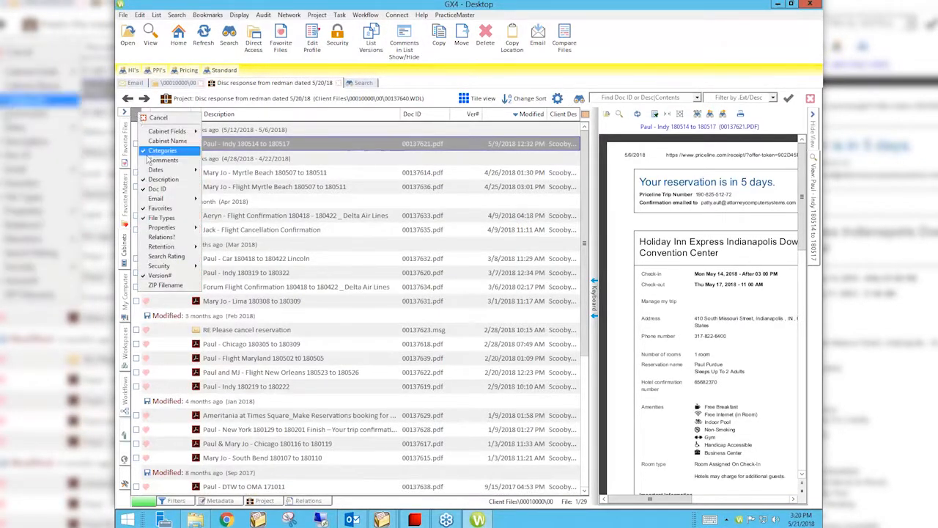
{"action": "left_click", "coordinate": [163, 159]}
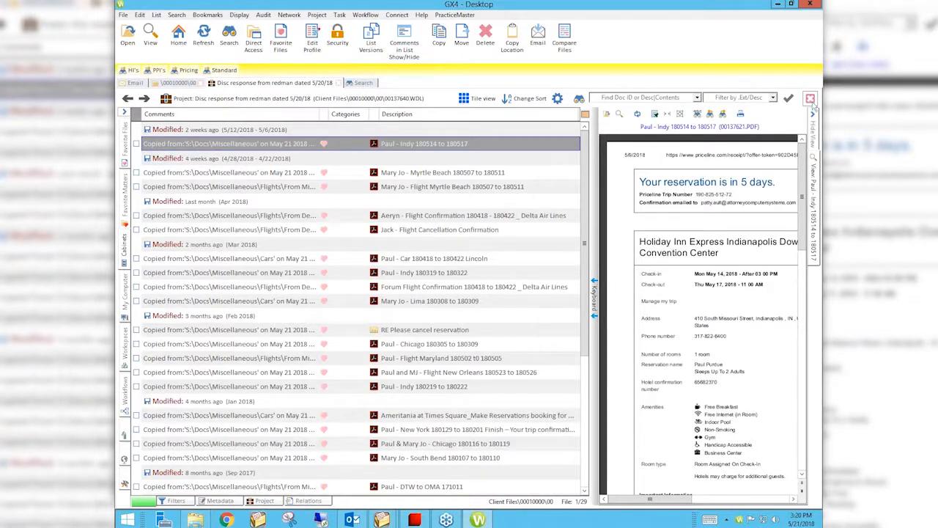
- Hide the document preview pane and sort the linked files by Comments
{"action": "left_click", "coordinate": [812, 126]}
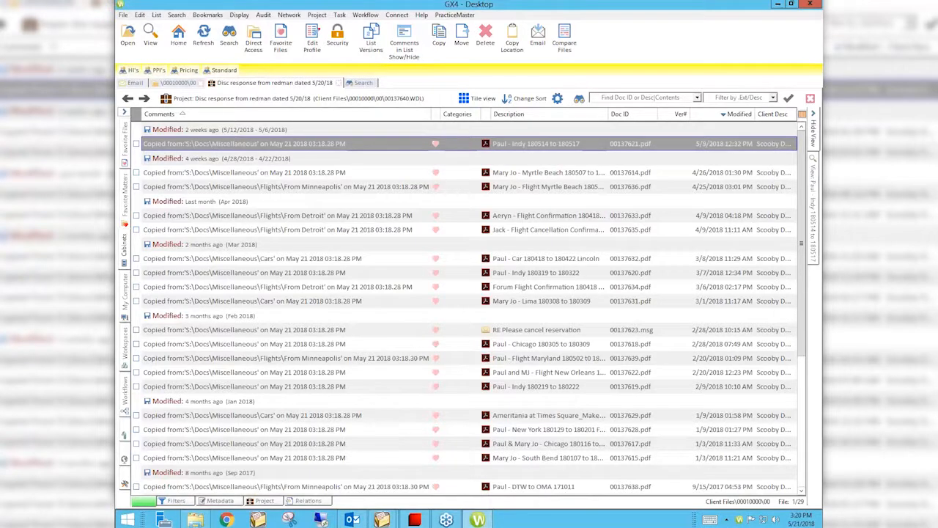
{"action": "left_click", "coordinate": [182, 114]}
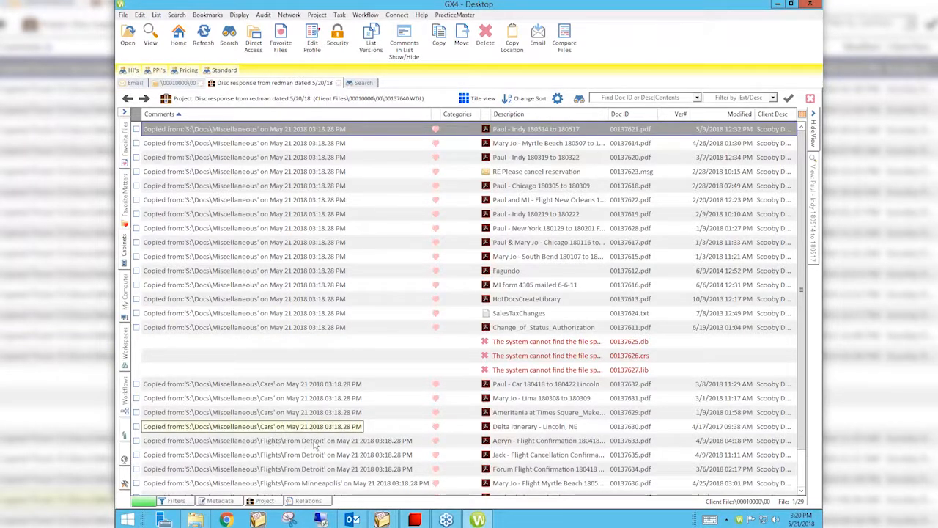
- Examine the source folders in the Comments from Cars to Flights\From Minneapolis, and compare the link with the matter's file list
{"action": "type", "text": "\\"}
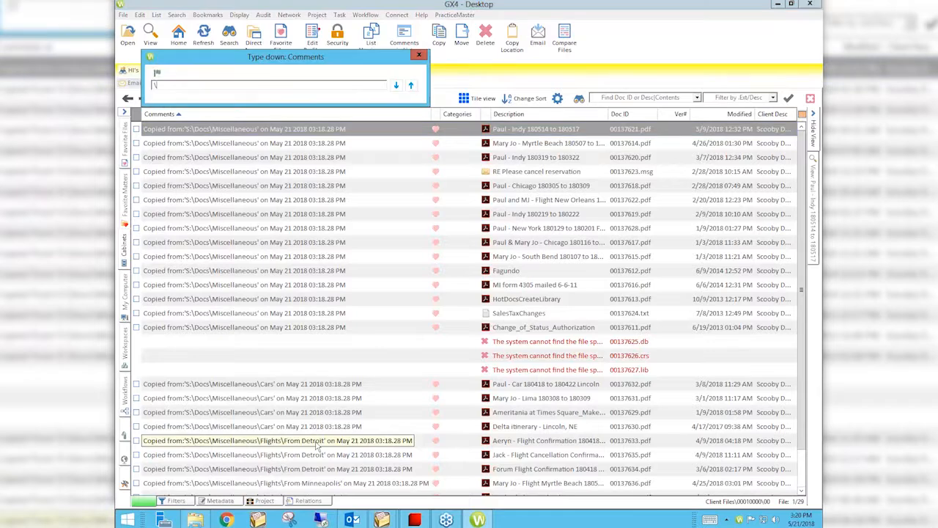
{"action": "left_click", "coordinate": [290, 416]}
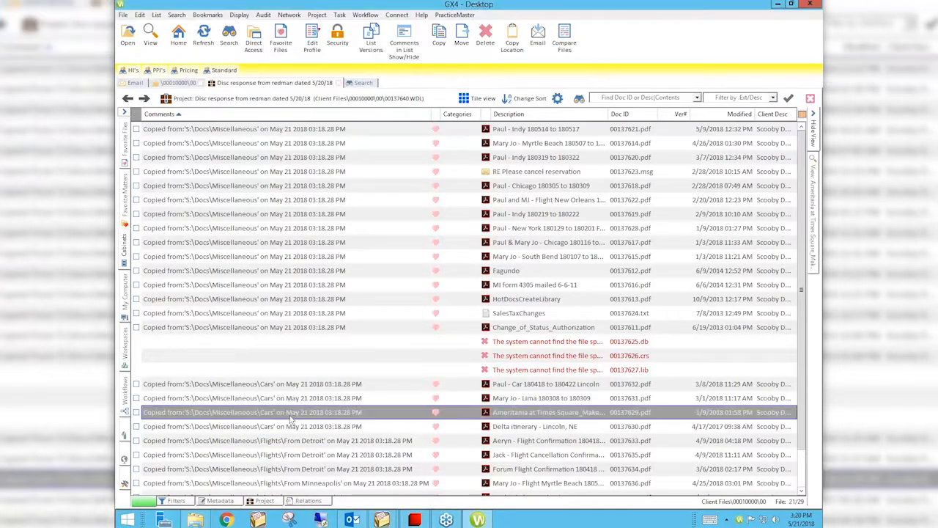
{"action": "key", "text": "Down"}
{"action": "key", "text": "Down"}
{"action": "key", "text": "Down"}
{"action": "key", "text": "Down"}
{"action": "key", "text": "Down"}
{"action": "key", "text": "Down"}
{"action": "key", "text": "Down"}
{"action": "key", "text": "Down"}
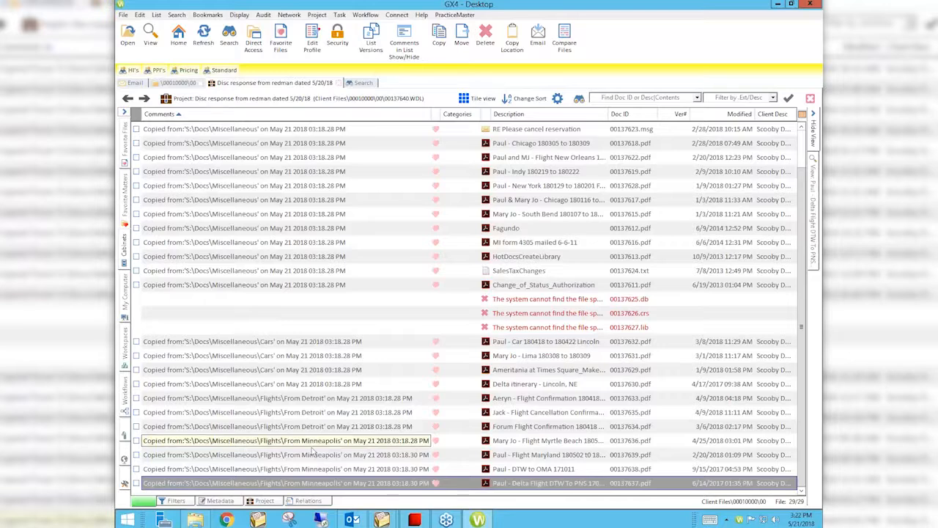
{"action": "left_click", "coordinate": [182, 84]}
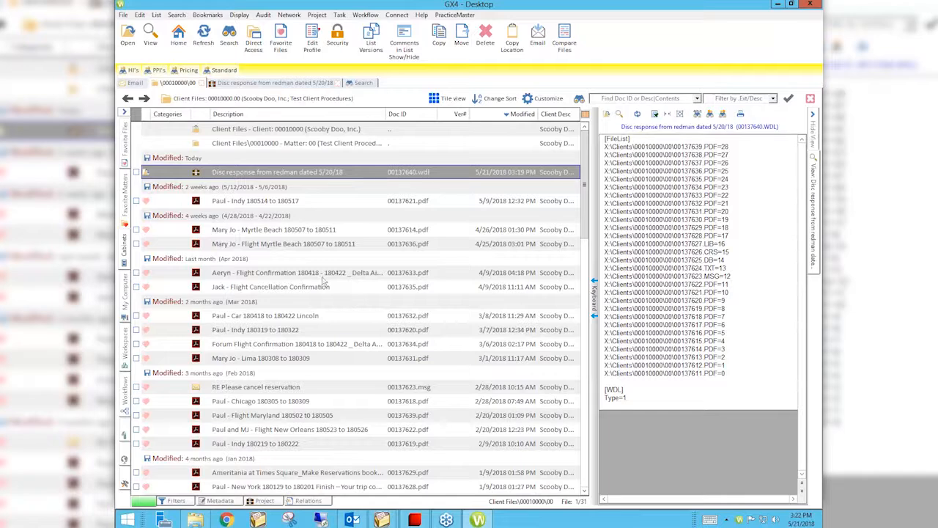
{"action": "left_click", "coordinate": [282, 83]}
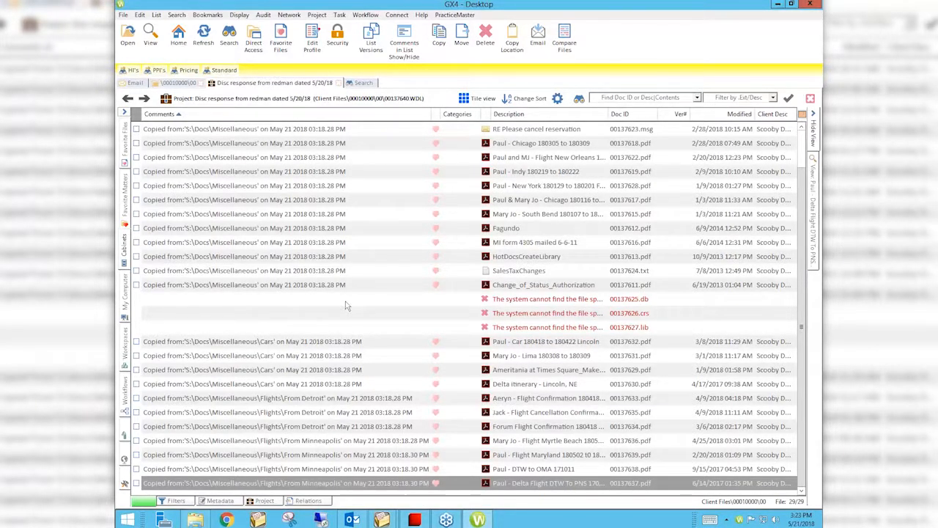
- Switch to Chrome and open the Attorney Computer Systems website at attorneycomputersystems.com
{"action": "left_click", "coordinate": [233, 520]}
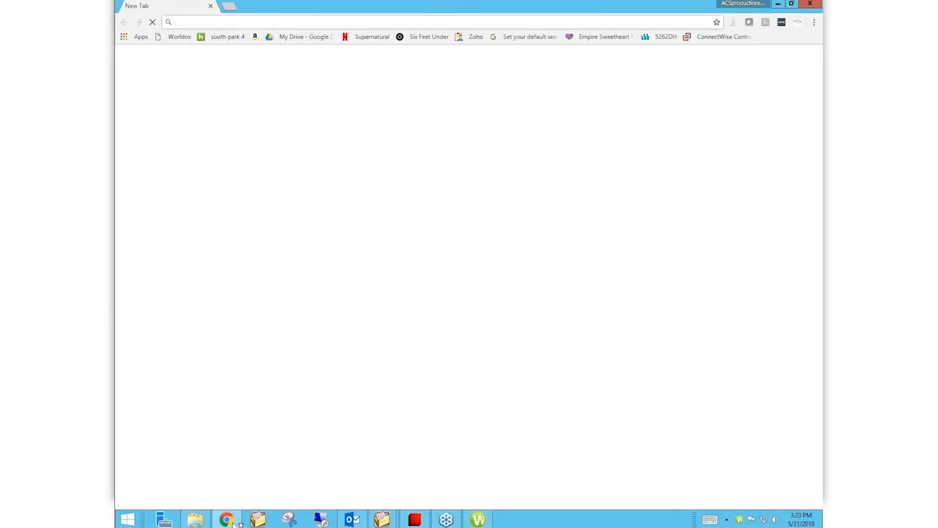
{"action": "type", "text": "att"}
{"action": "key", "text": "Down"}
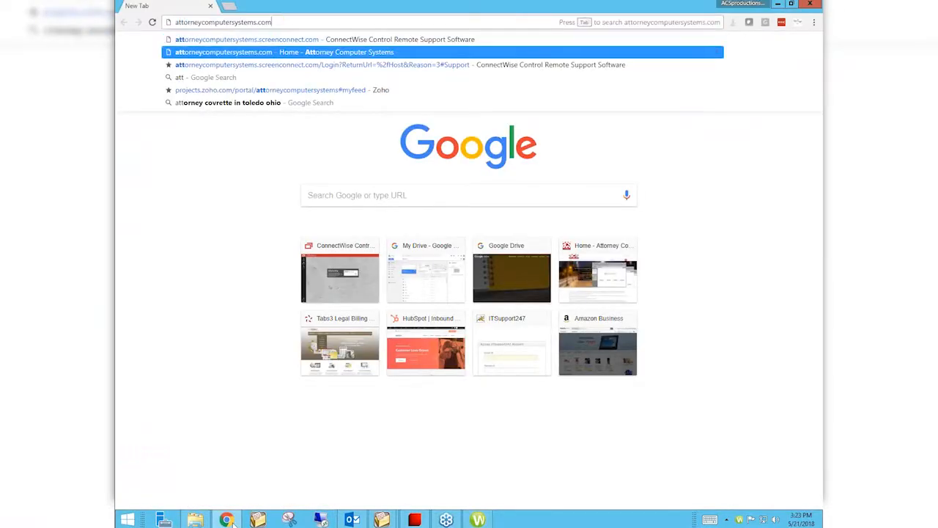
{"action": "key", "text": "Return"}
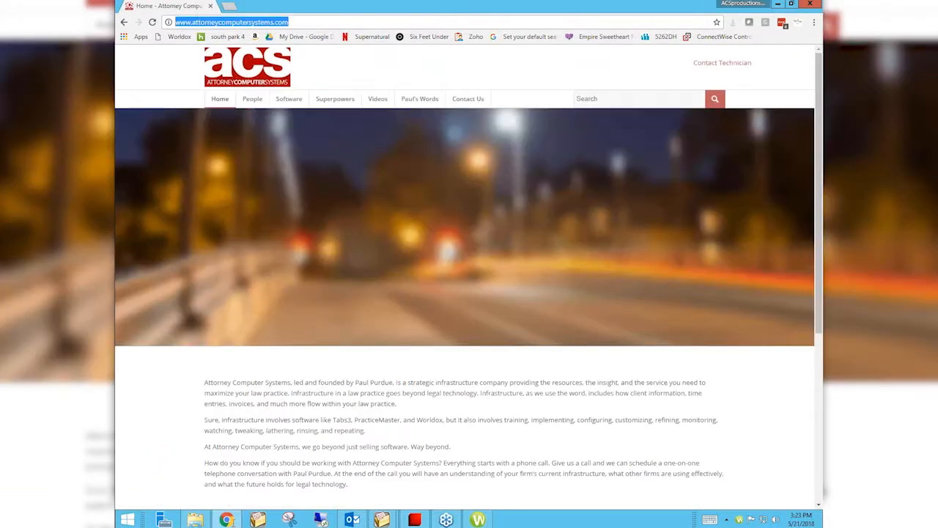
{"action": "left_click", "coordinate": [274, 22]}
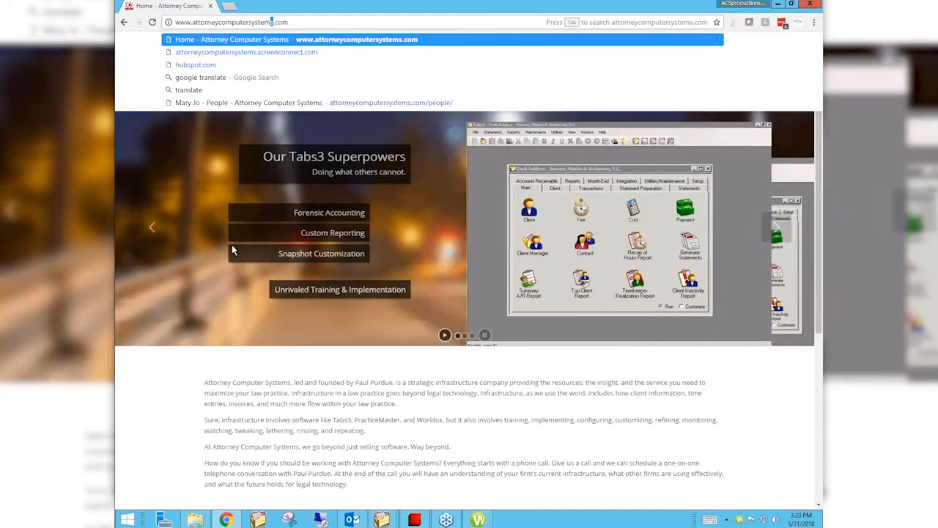
{"action": "left_click", "coordinate": [180, 408]}
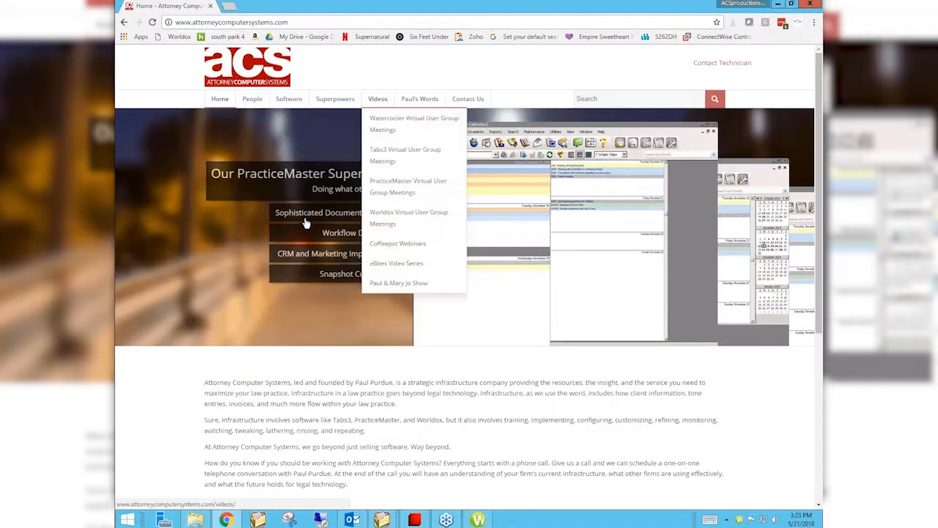
- Go to the website's Videos section and open the Worldox Virtual User Group Meetings page
{"action": "left_click", "coordinate": [378, 99]}
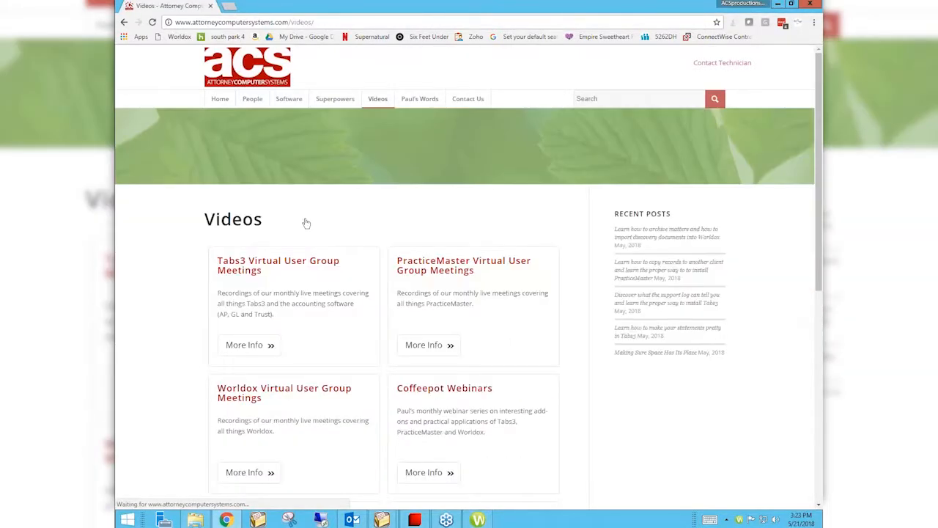
{"action": "scroll", "coordinate": [306, 222], "scroll_direction": "down", "scroll_amount": 1}
{"action": "scroll", "coordinate": [307, 223], "scroll_direction": "down", "scroll_amount": 3}
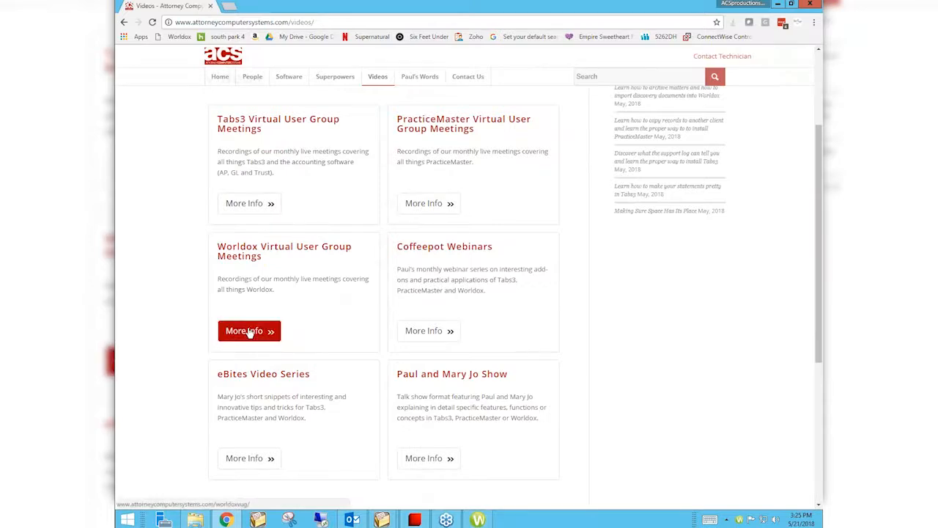
{"action": "left_click", "coordinate": [249, 332]}
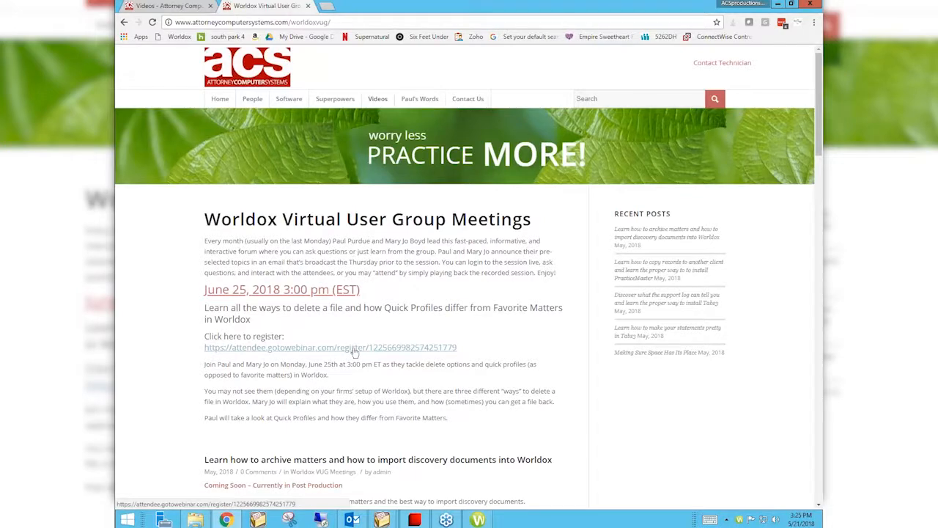
- Read down the Worldox meetings page from the June 25, 2018 session to the March 2018 recording on saving emails and attachments
{"action": "scroll", "coordinate": [604, 396], "scroll_direction": "down", "scroll_amount": 1}
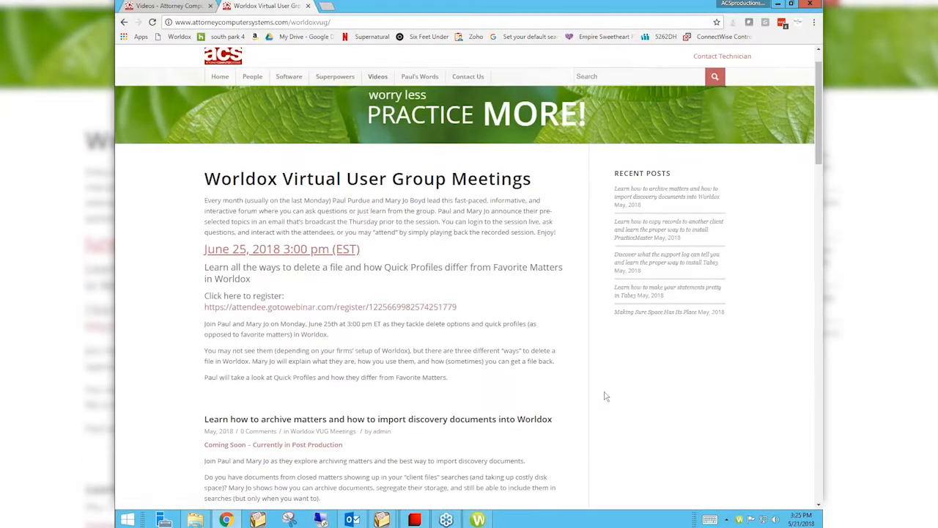
{"action": "scroll", "coordinate": [604, 395], "scroll_direction": "down", "scroll_amount": 3}
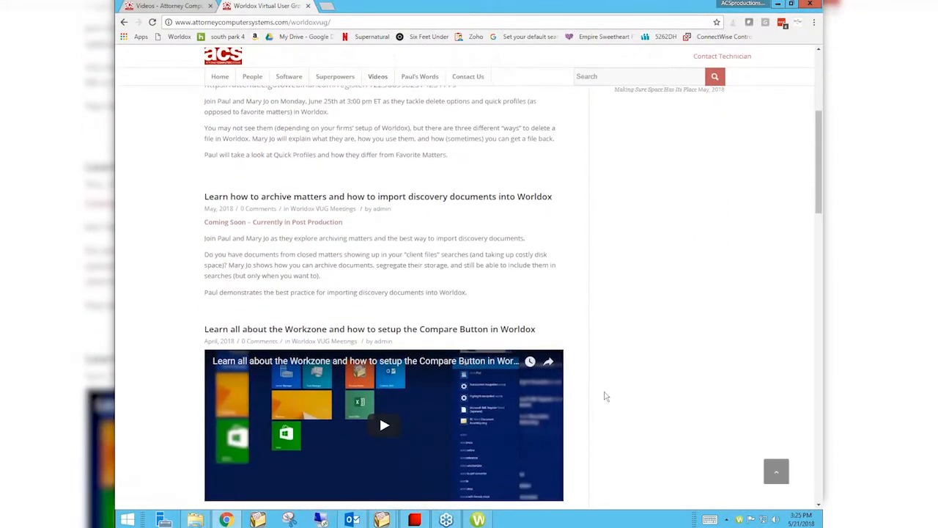
{"action": "scroll", "coordinate": [605, 396], "scroll_direction": "down", "scroll_amount": 1}
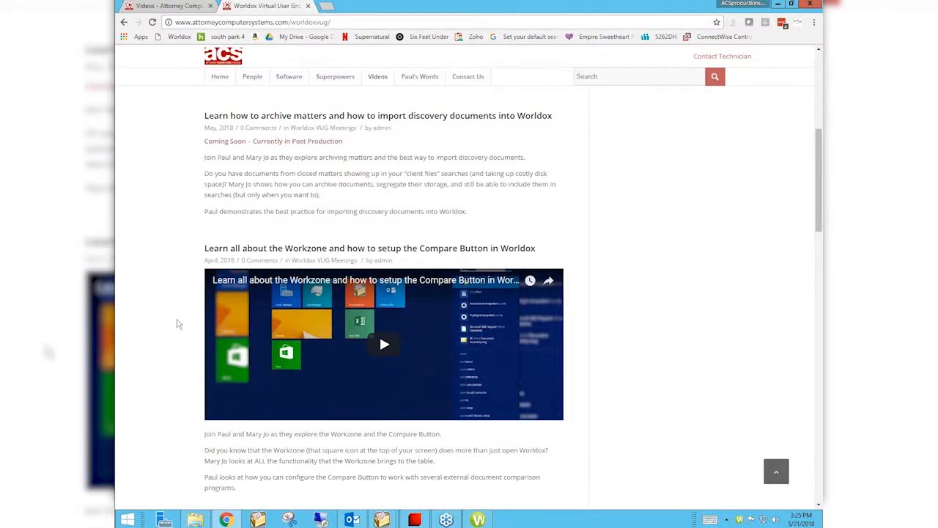
{"action": "scroll", "coordinate": [178, 320], "scroll_direction": "down", "scroll_amount": 3}
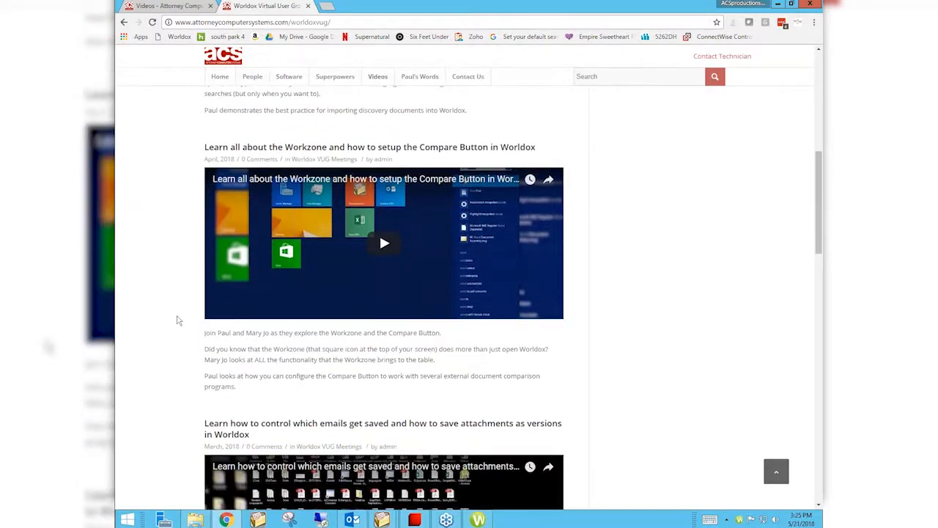
{"action": "scroll", "coordinate": [179, 320], "scroll_direction": "down", "scroll_amount": 1}
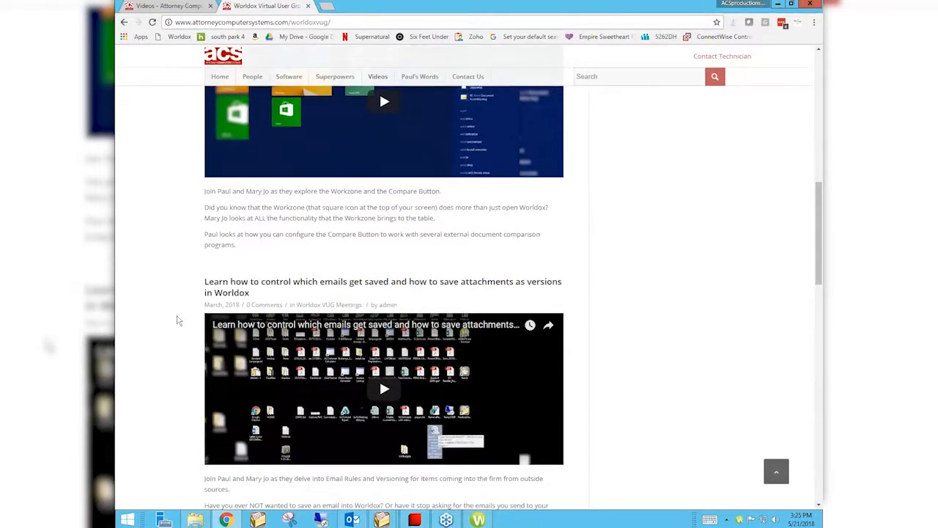